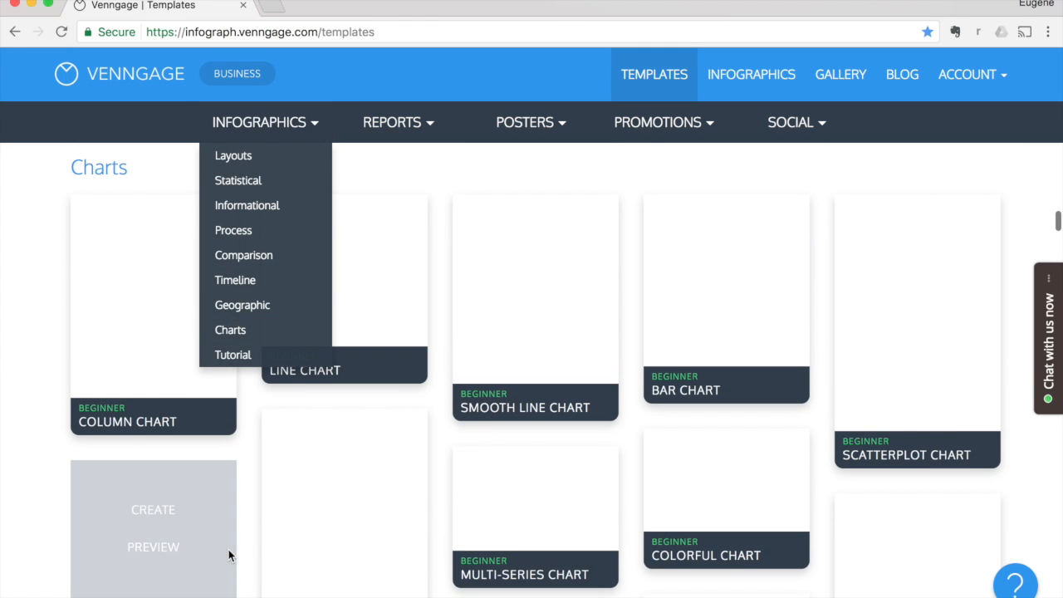
- Create a new design from the beginner Column Chart template and browse the chart types available to add
{"action": "mouse_move", "coordinate": [193, 289]}
{"action": "left_click", "coordinate": [153, 244]}
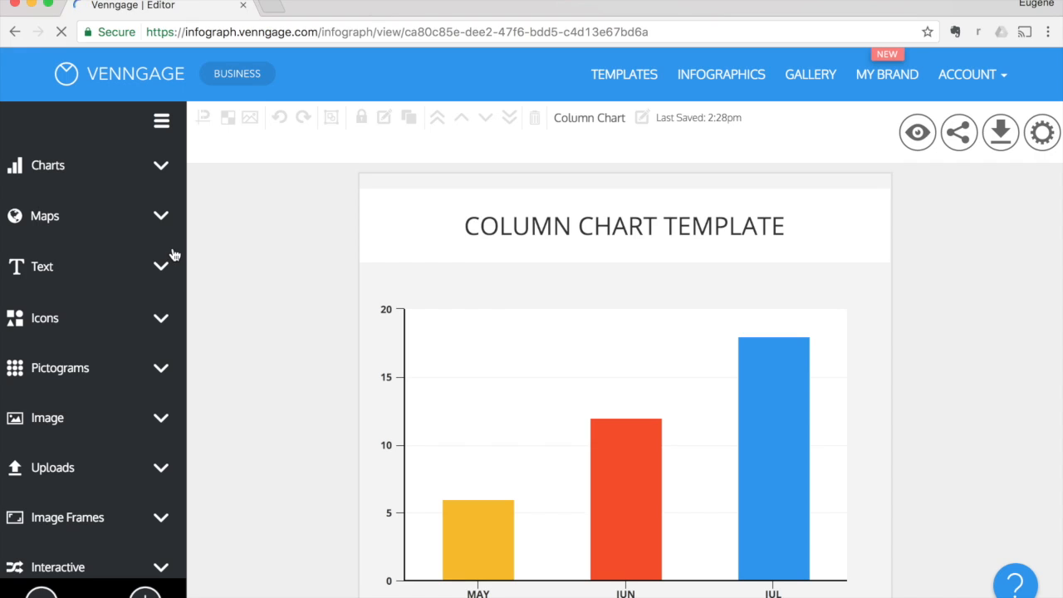
{"action": "left_click", "coordinate": [160, 167]}
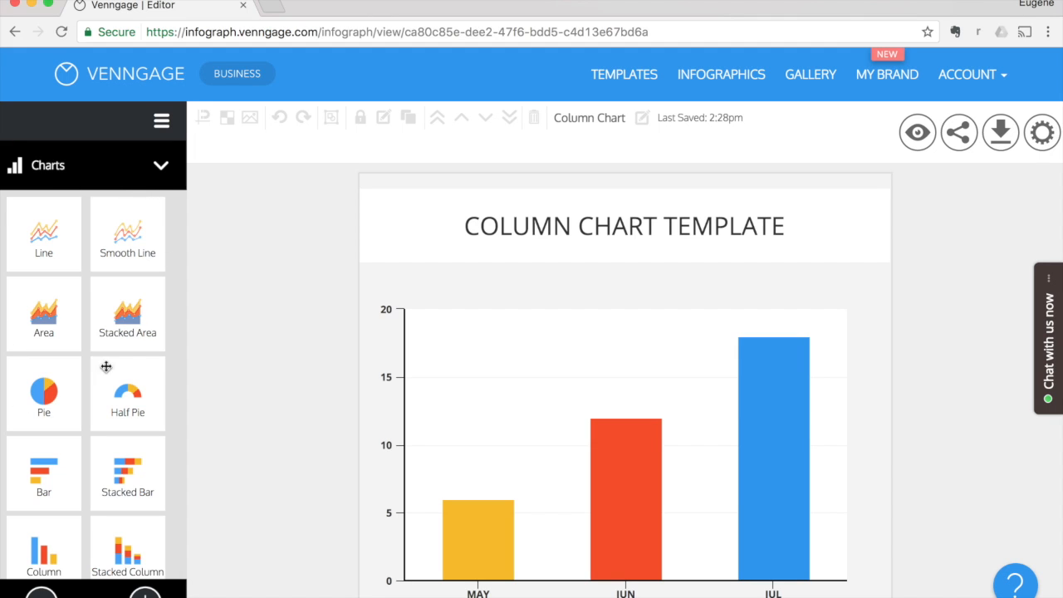
{"action": "scroll", "coordinate": [38, 341], "scroll_direction": "down", "scroll_amount": 3}
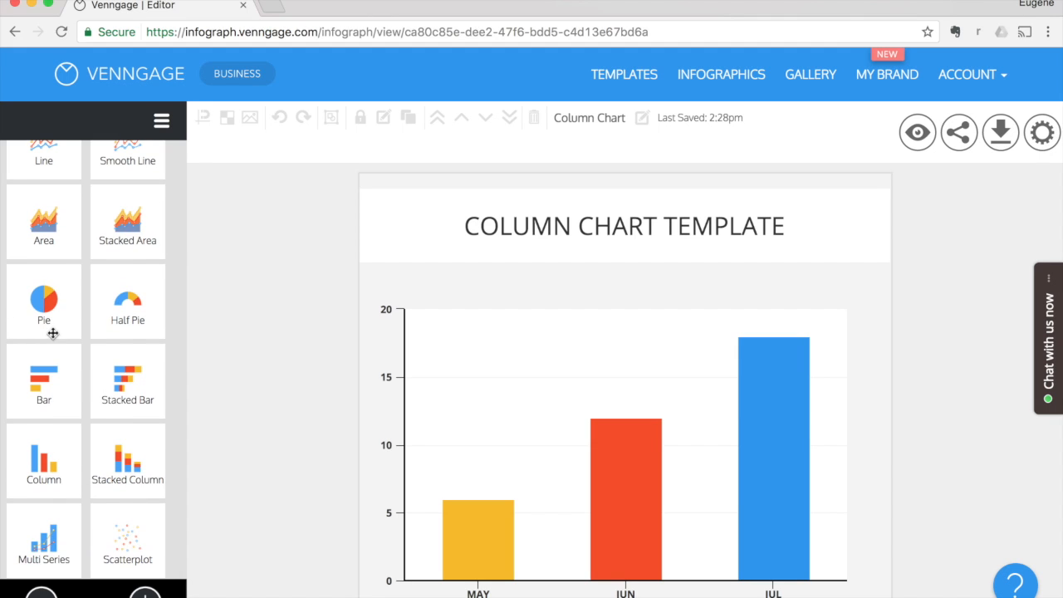
{"action": "scroll", "coordinate": [53, 328], "scroll_direction": "down", "scroll_amount": 5}
{"action": "scroll", "coordinate": [161, 350], "scroll_direction": "up", "scroll_amount": 7}
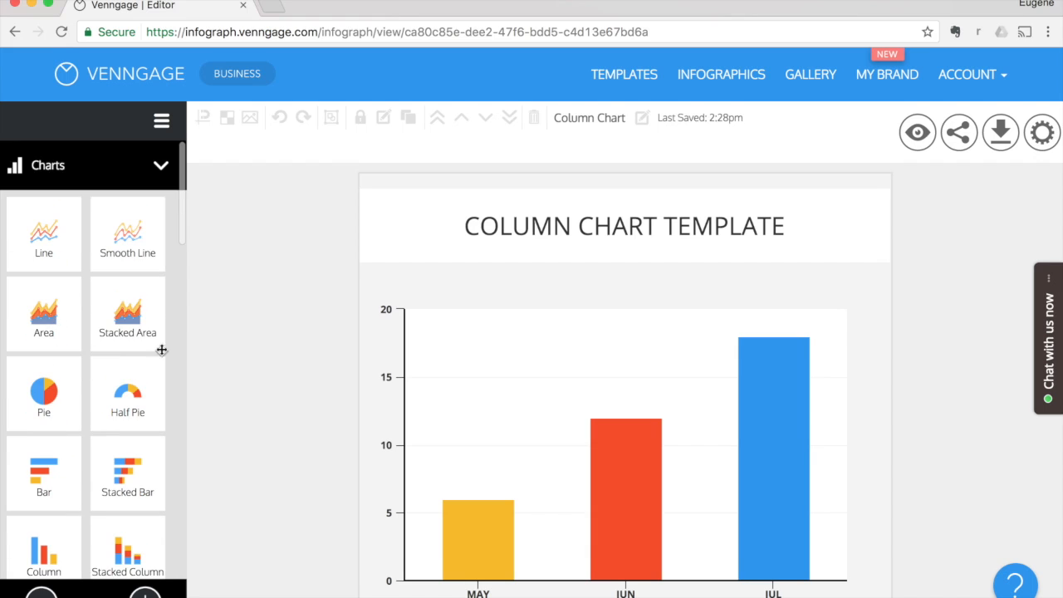
- Open the template's column chart for editing
{"action": "left_click", "coordinate": [620, 465]}
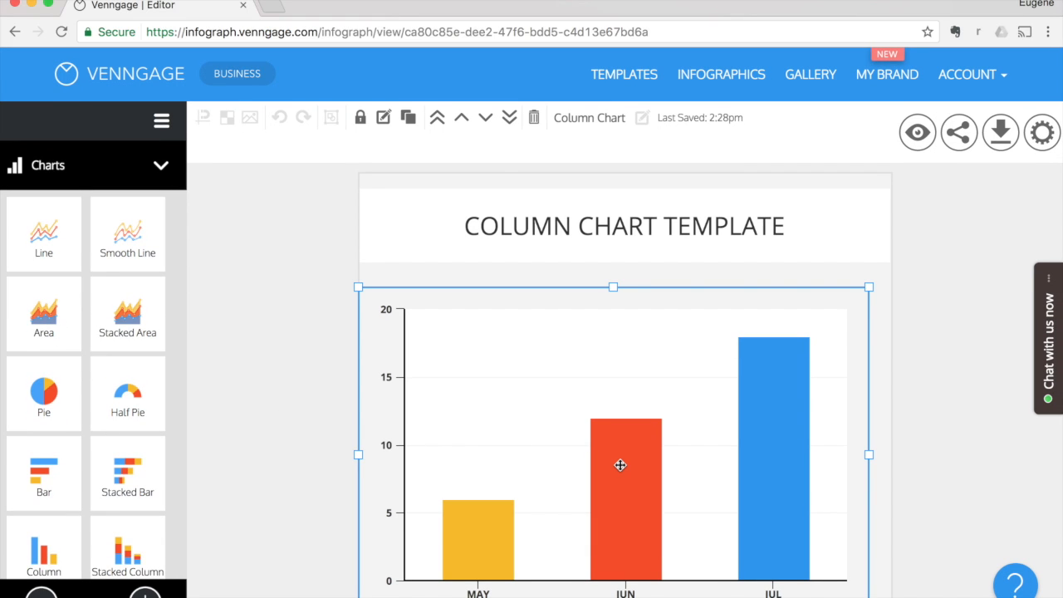
{"action": "double_click", "coordinate": [620, 465]}
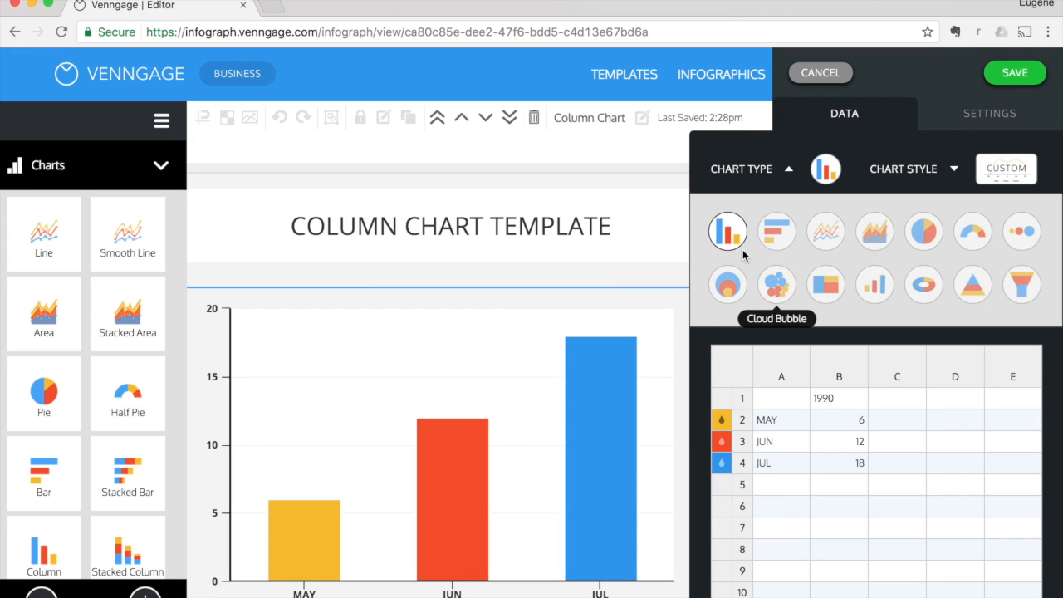
- Try the Bar, Line and Pie types on the chart and return it to the Column type
{"action": "left_click", "coordinate": [768, 240]}
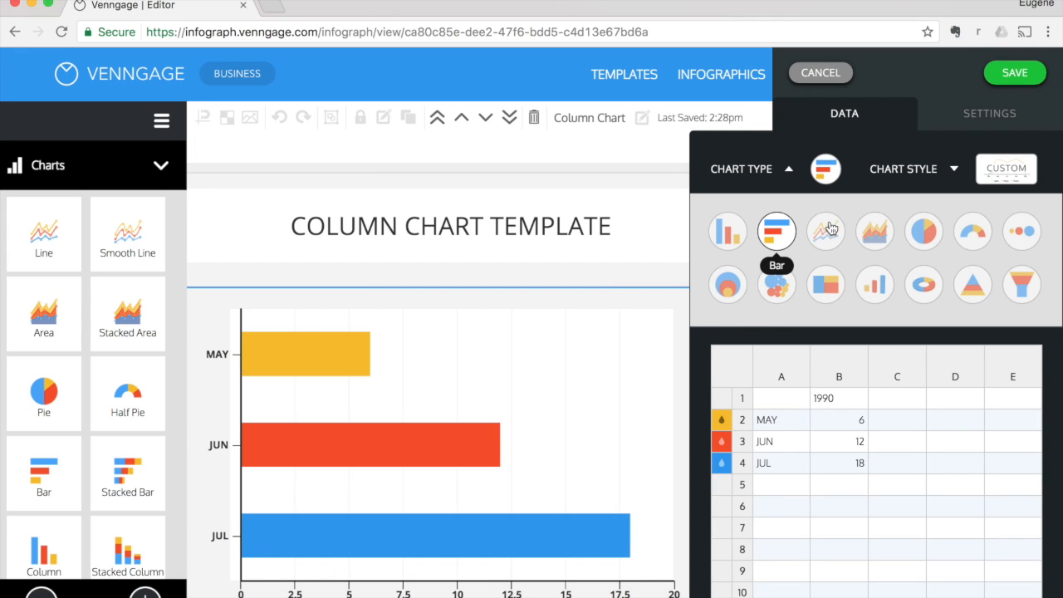
{"action": "left_click", "coordinate": [837, 232]}
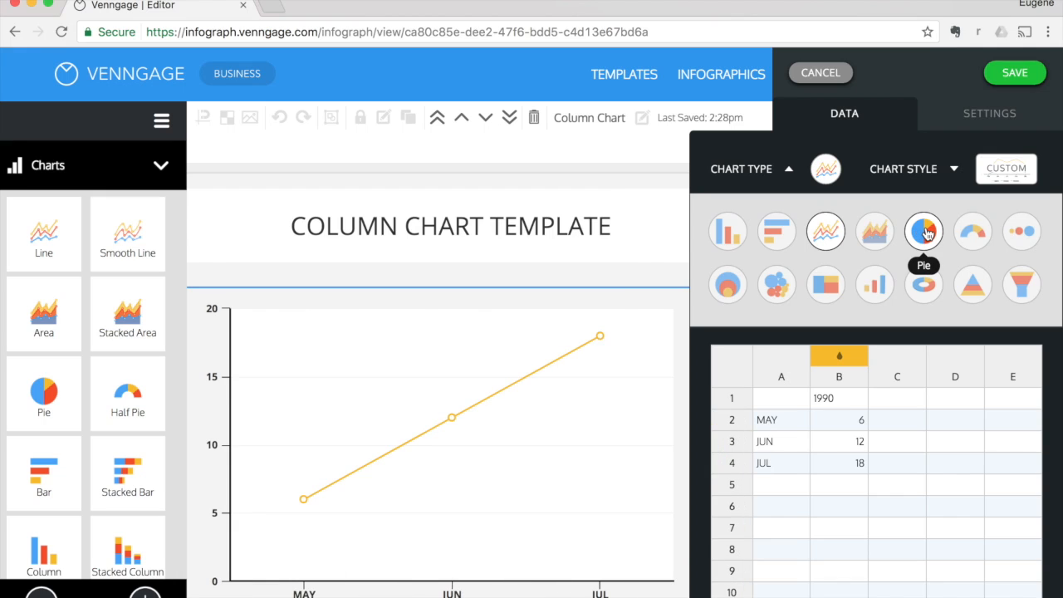
{"action": "left_click", "coordinate": [927, 235]}
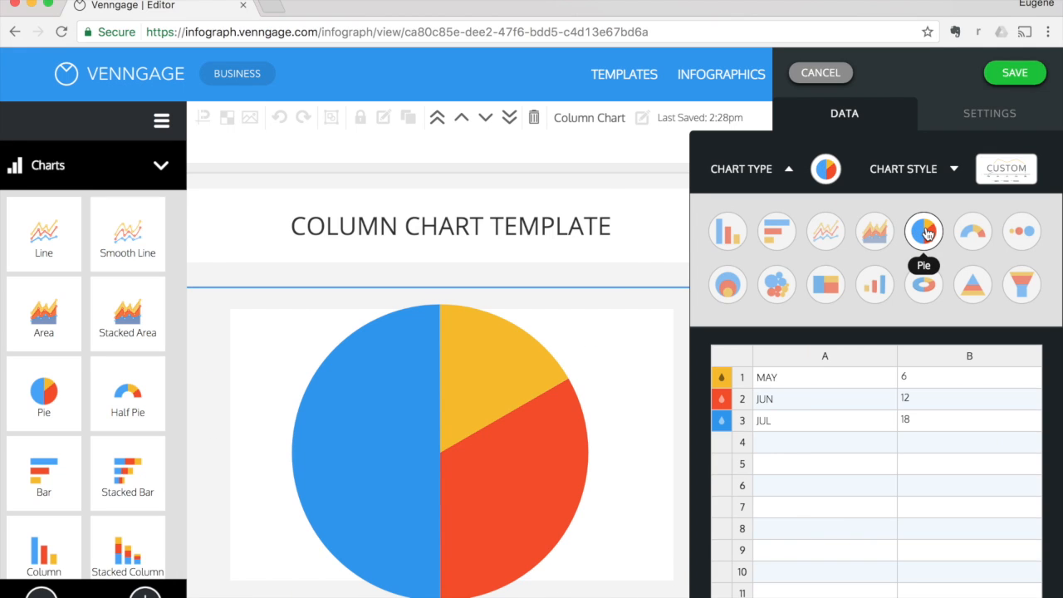
{"action": "left_click", "coordinate": [734, 243]}
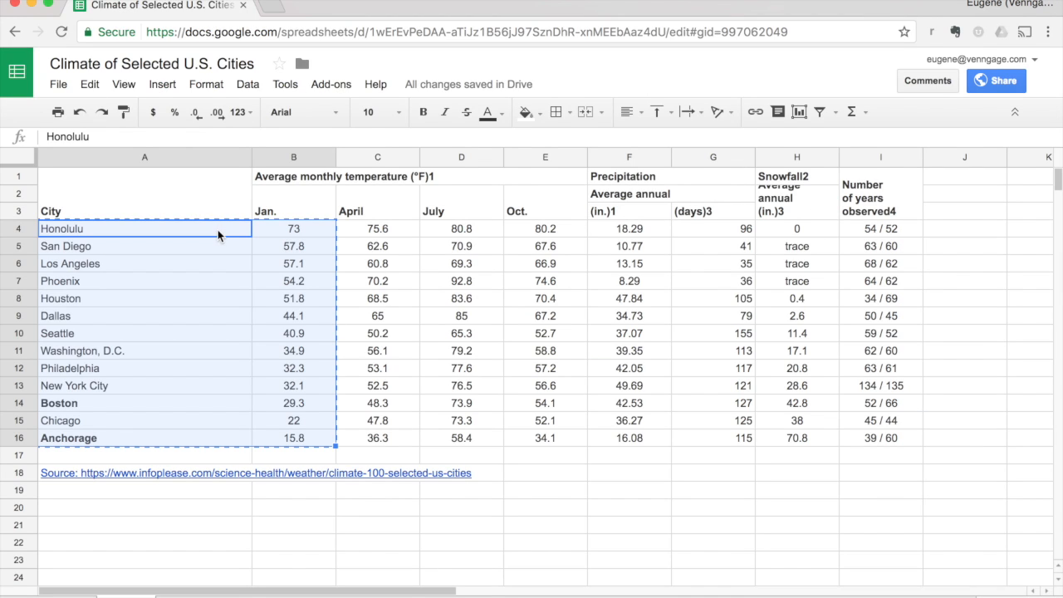
- Copy cells A4:B16 from the Climate of Selected U.S. Cities Google Sheet into the Venngage chart's data table, starting at cell A2
{"action": "left_click", "coordinate": [279, 303]}
{"action": "left_click", "coordinate": [227, 232]}
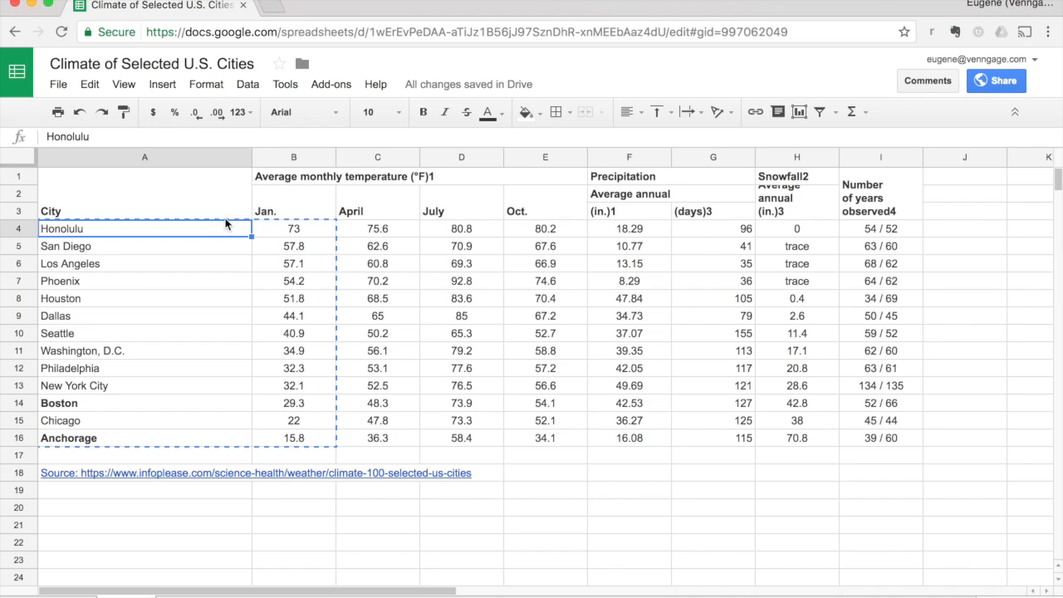
{"action": "left_click", "coordinate": [300, 439], "text": "shift"}
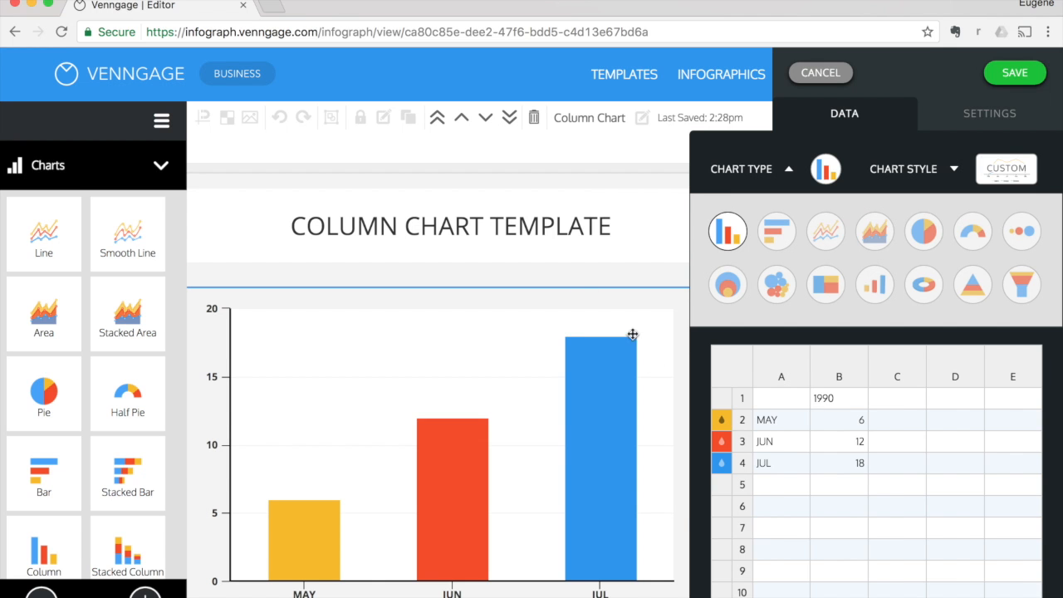
{"action": "left_click", "coordinate": [791, 426]}
{"action": "key", "text": "ctrl+v"}
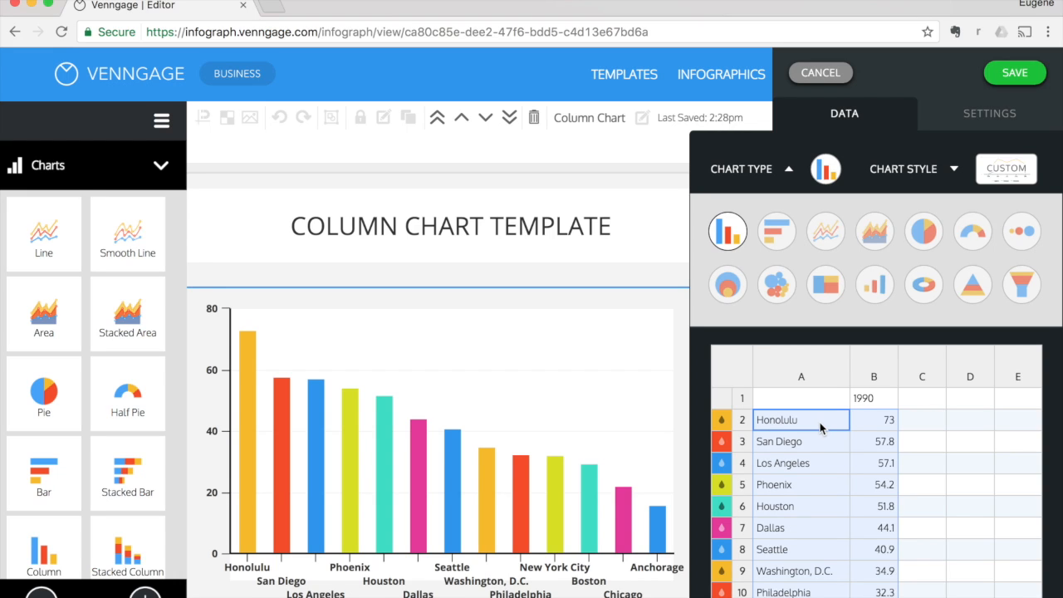
- Change the column B header in row 1 of the chart data to "Temperature"
{"action": "left_click", "coordinate": [872, 397]}
{"action": "type", "text": "Tempereature"}
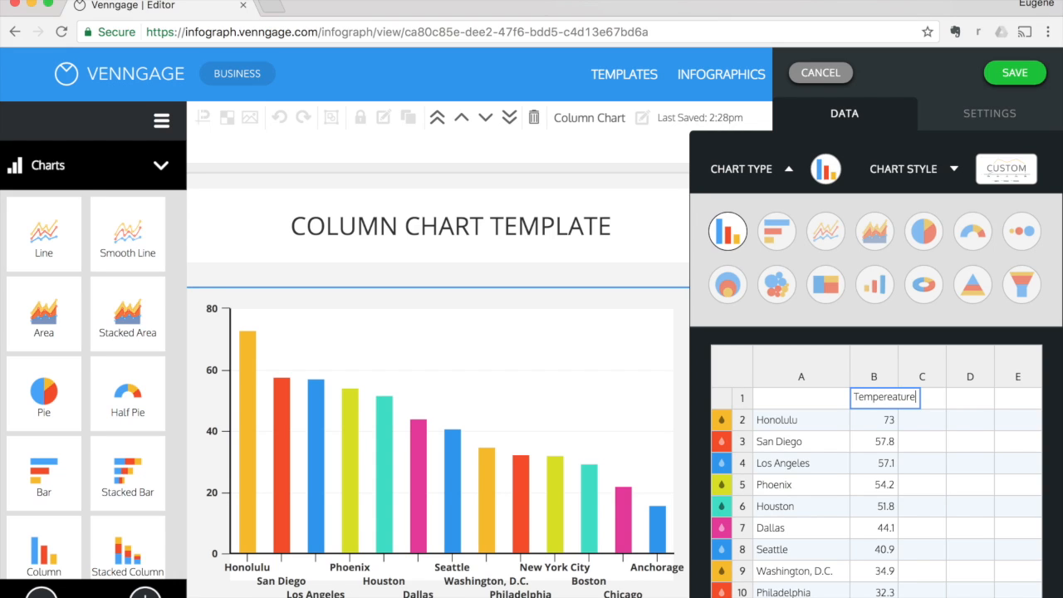
{"action": "key", "text": "BackSpace"}
{"action": "key", "text": "BackSpace"}
{"action": "key", "text": "BackSpace"}
{"action": "key", "text": "BackSpace"}
{"action": "key", "text": "BackSpace"}
{"action": "key", "text": "BackSpace"}
{"action": "type", "text": "ature"}
- Try several chart styles and apply the one with thin black bar outlines and a y-axis
{"action": "left_click", "coordinate": [953, 171]}
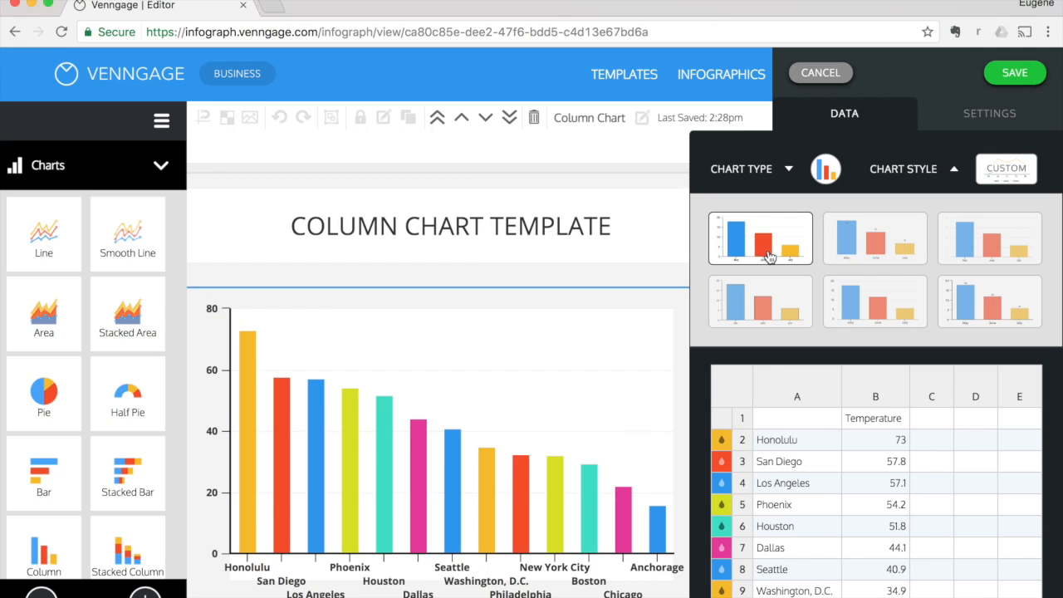
{"action": "left_click", "coordinate": [864, 250]}
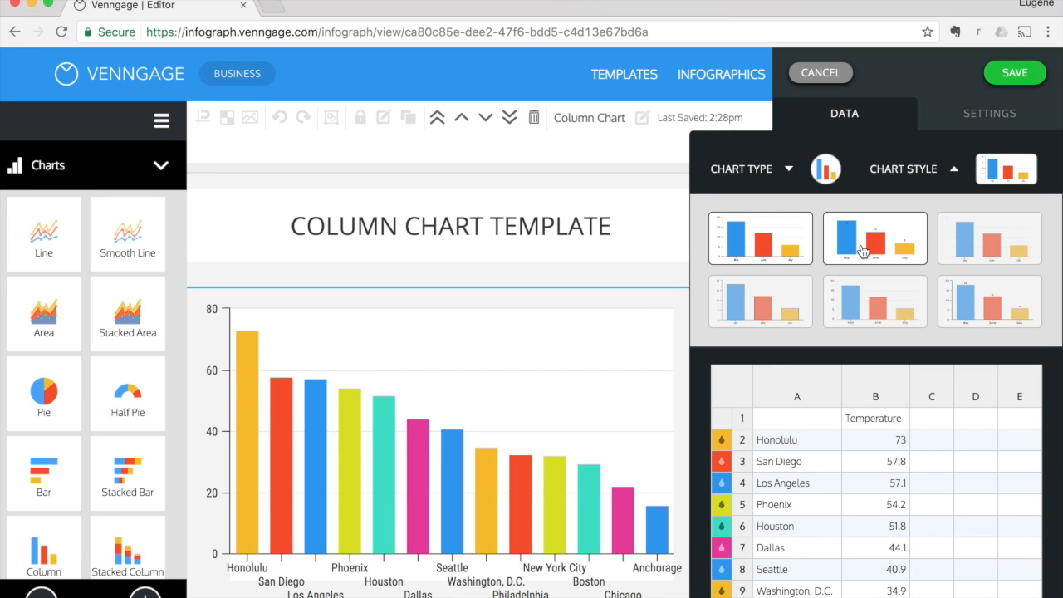
{"action": "left_click", "coordinate": [986, 251]}
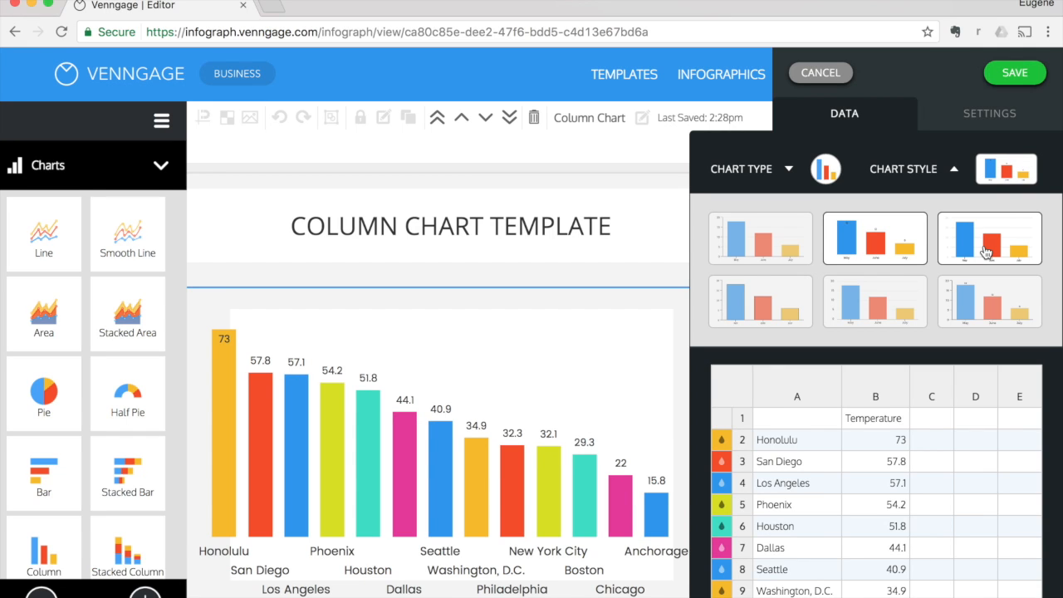
{"action": "left_click", "coordinate": [756, 316]}
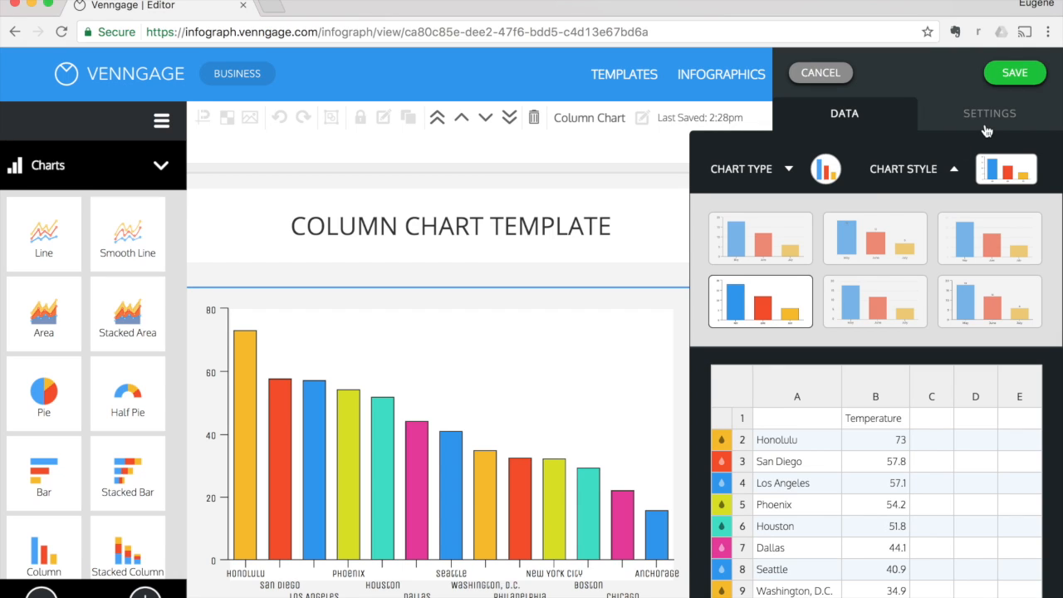
- Set the x-axis label rotation to -23 in the chart settings
{"action": "scroll", "coordinate": [989, 123], "scroll_direction": "down", "scroll_amount": 1}
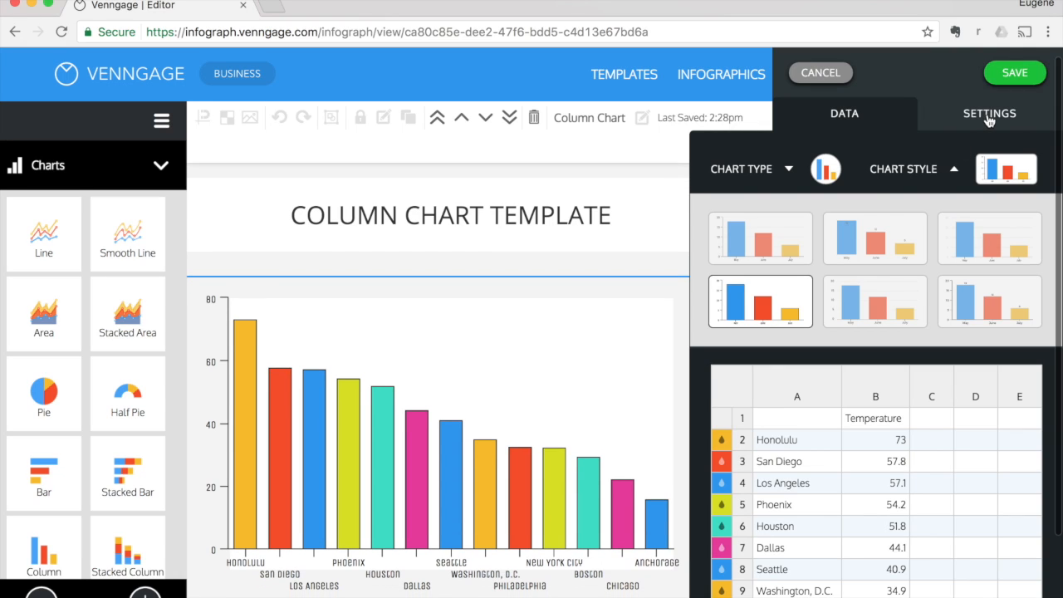
{"action": "left_click", "coordinate": [984, 121]}
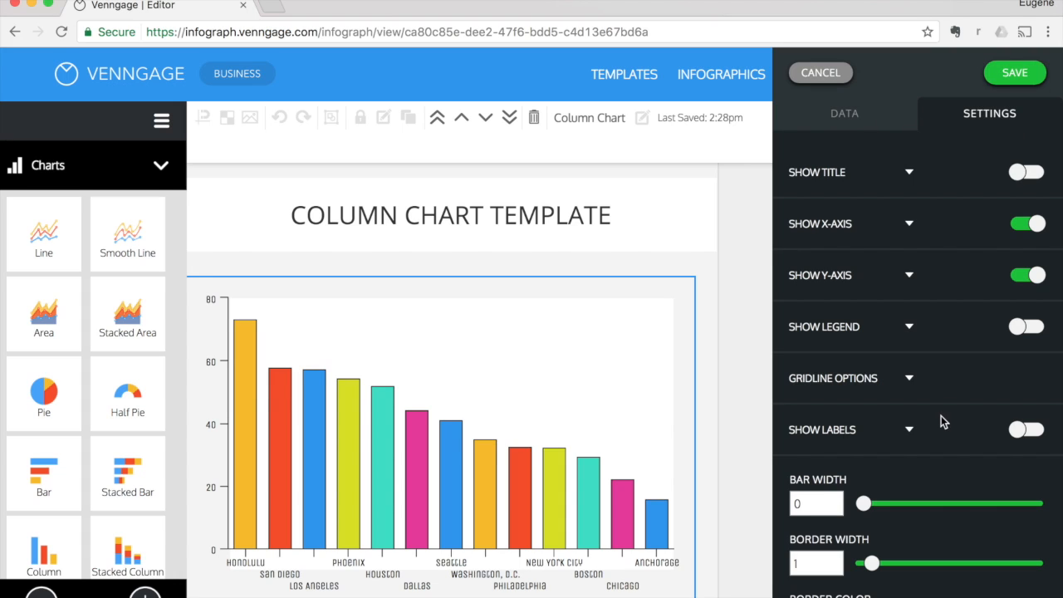
{"action": "scroll", "coordinate": [927, 402], "scroll_direction": "down", "scroll_amount": 1}
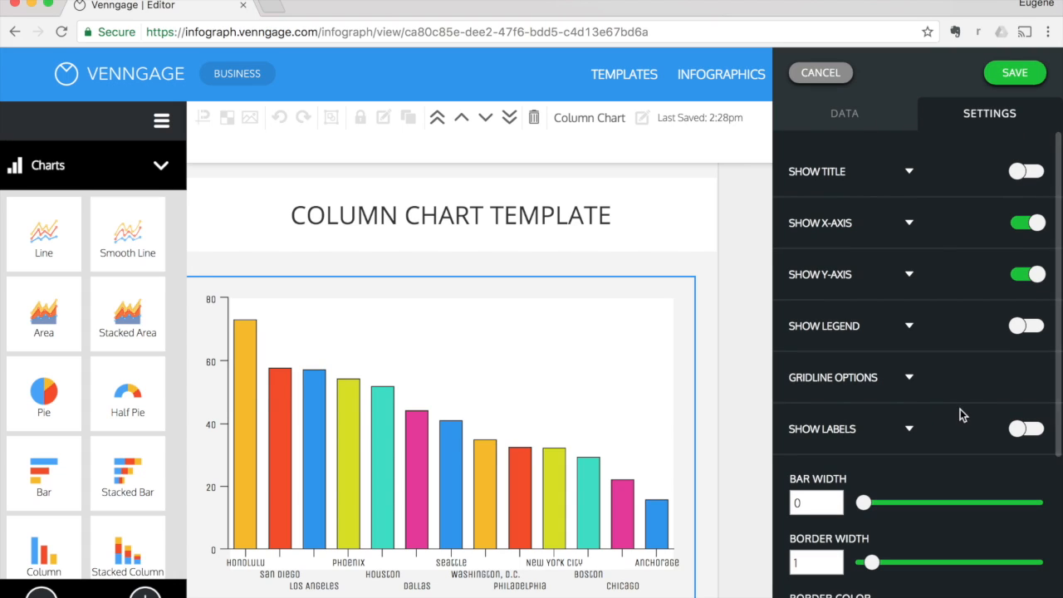
{"action": "left_click", "coordinate": [910, 225]}
{"action": "left_click_drag", "start_coordinate": [947, 500], "coordinate": [928, 504]}
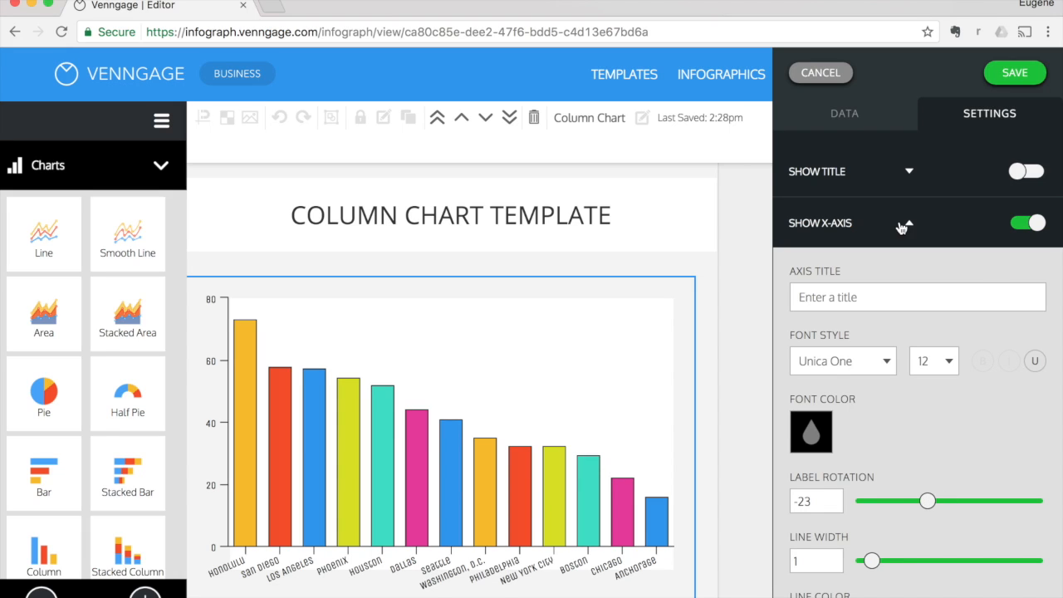
{"action": "left_click", "coordinate": [909, 225]}
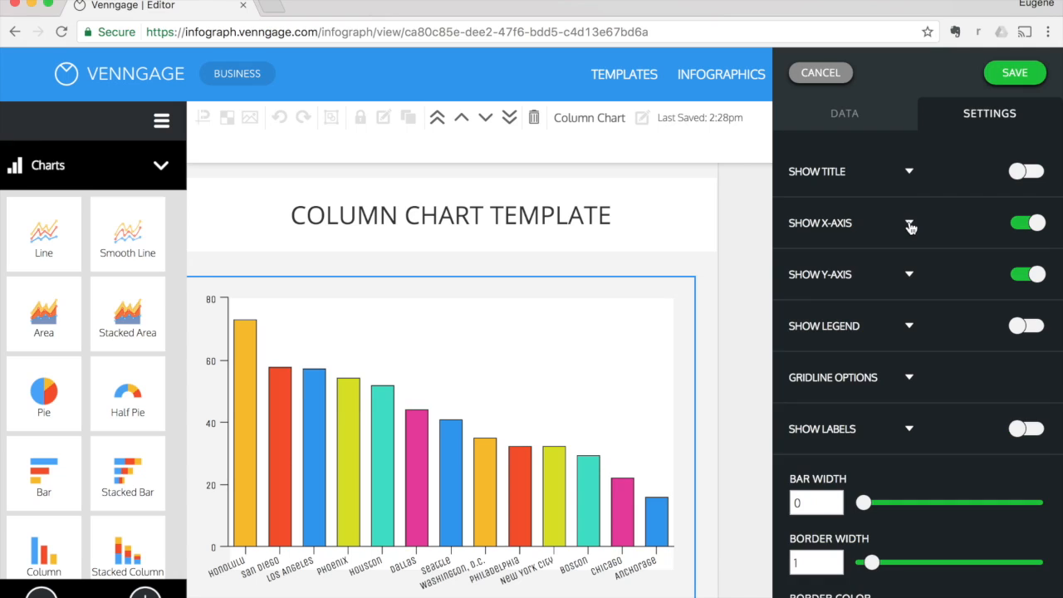
- Turn on the chart's Y gridlines and the value labels above the bars
{"action": "left_click", "coordinate": [909, 379]}
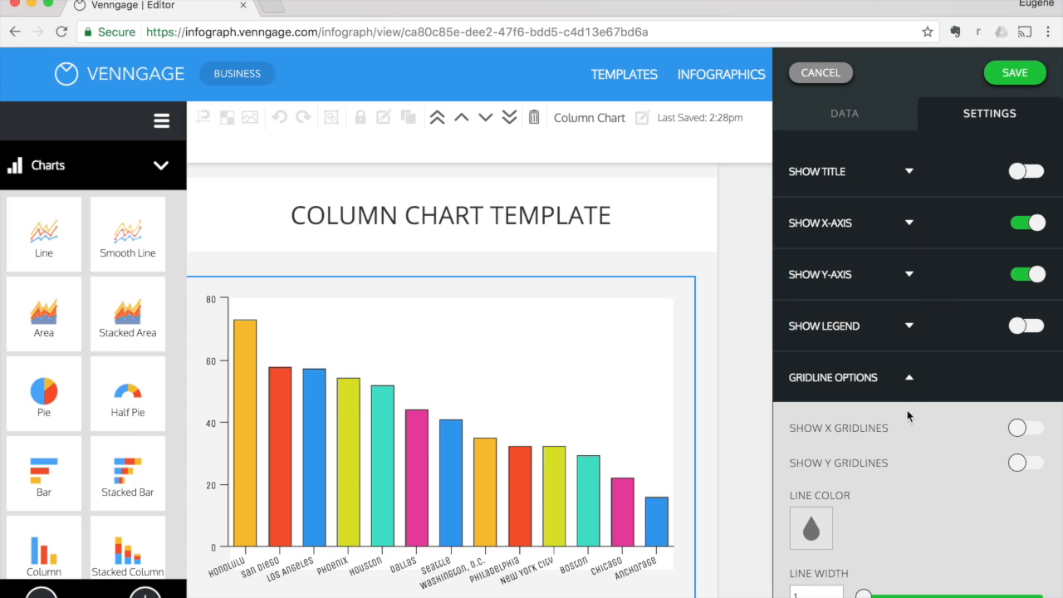
{"action": "left_click", "coordinate": [1028, 463]}
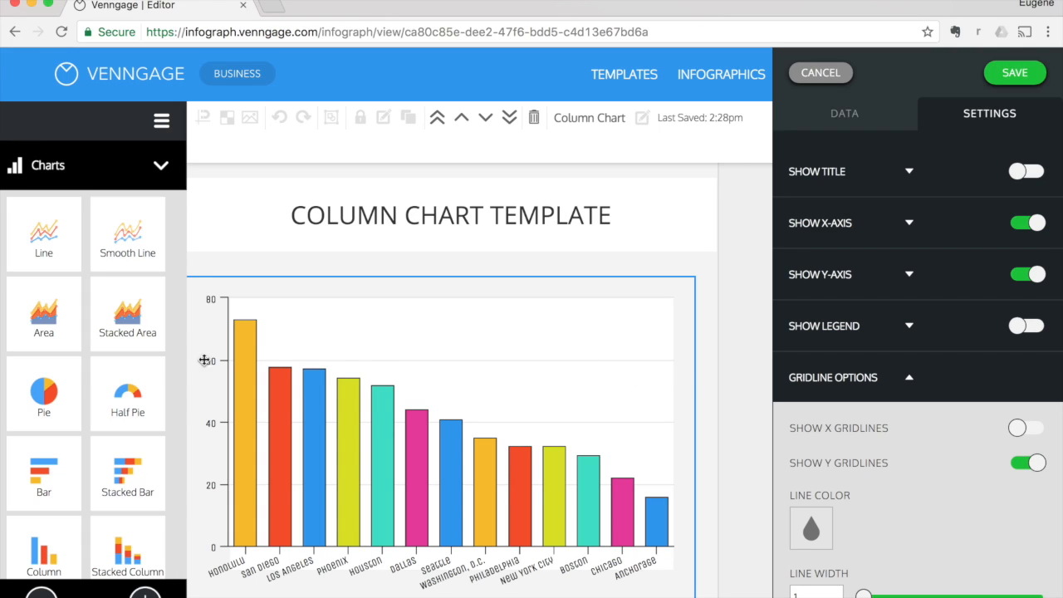
{"action": "left_click", "coordinate": [909, 379]}
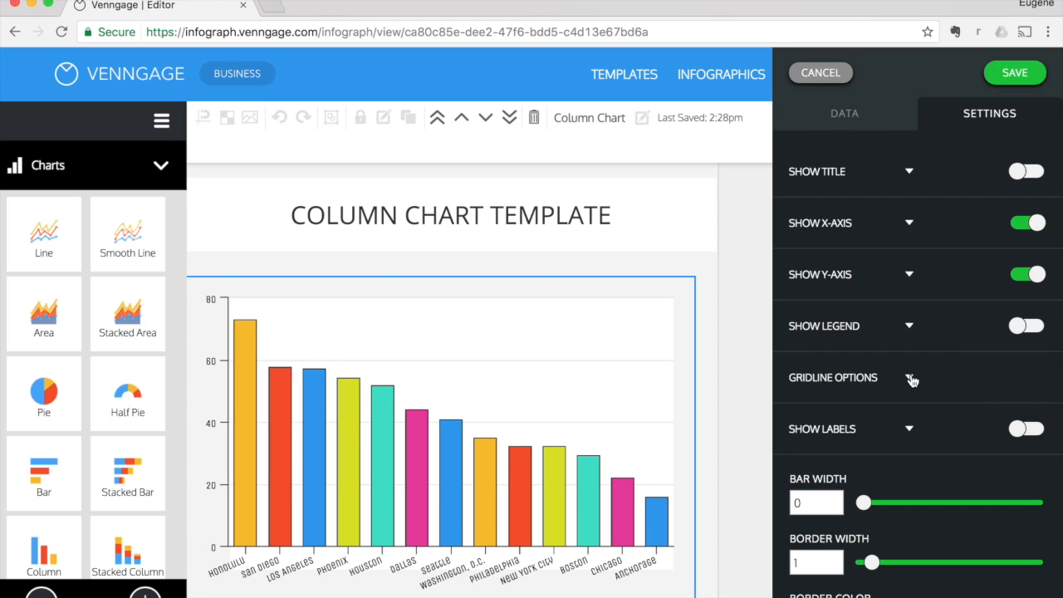
{"action": "left_click", "coordinate": [1033, 432]}
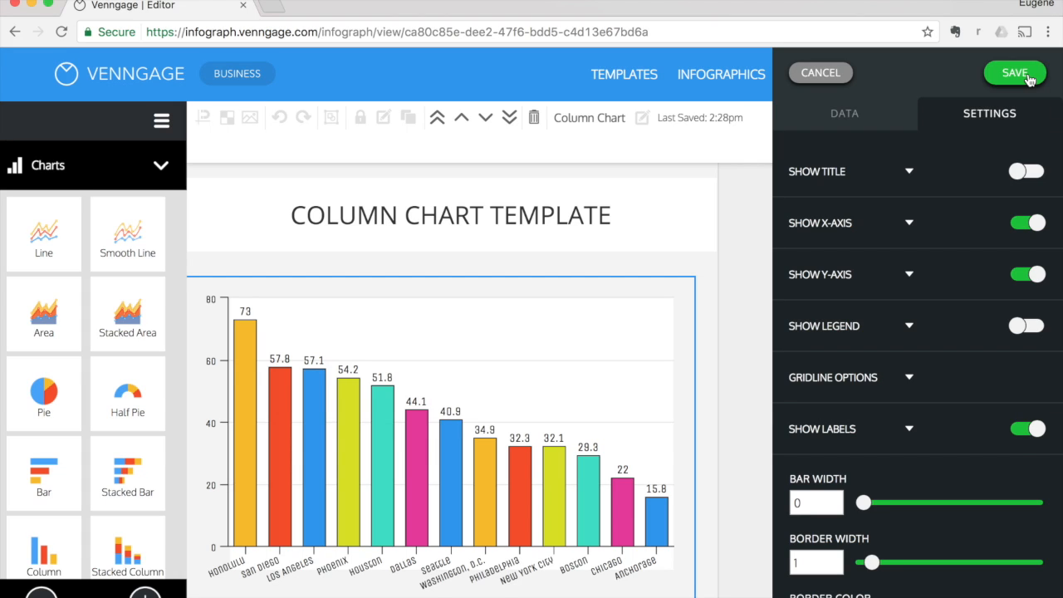
- Recolour the Honolulu bar with the red swatch #F64D2A in the chart data
{"action": "left_click", "coordinate": [845, 119]}
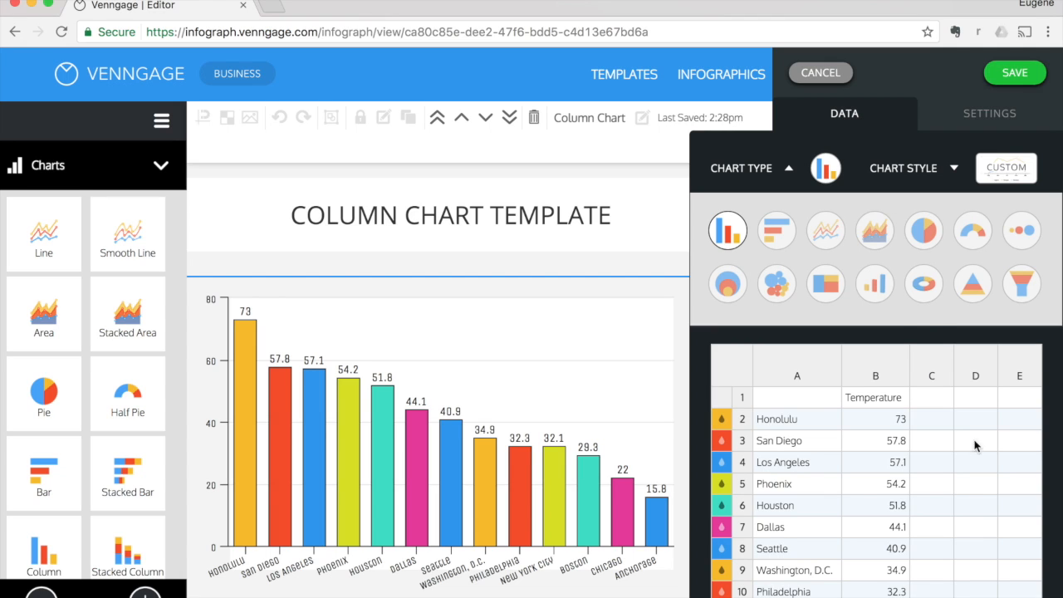
{"action": "scroll", "coordinate": [777, 481], "scroll_direction": "down", "scroll_amount": 2}
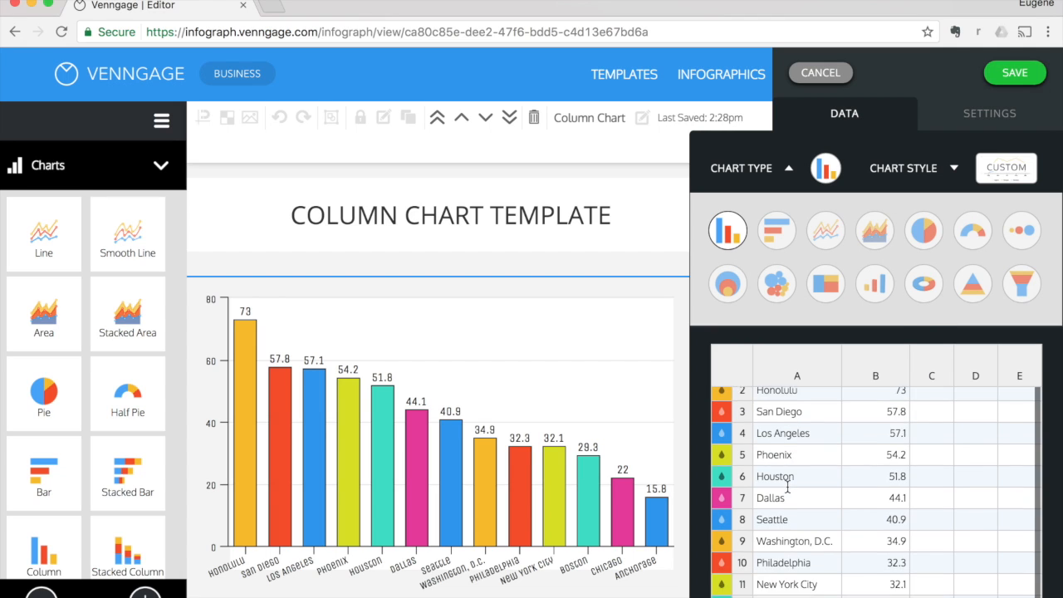
{"action": "scroll", "coordinate": [782, 482], "scroll_direction": "up", "scroll_amount": 2}
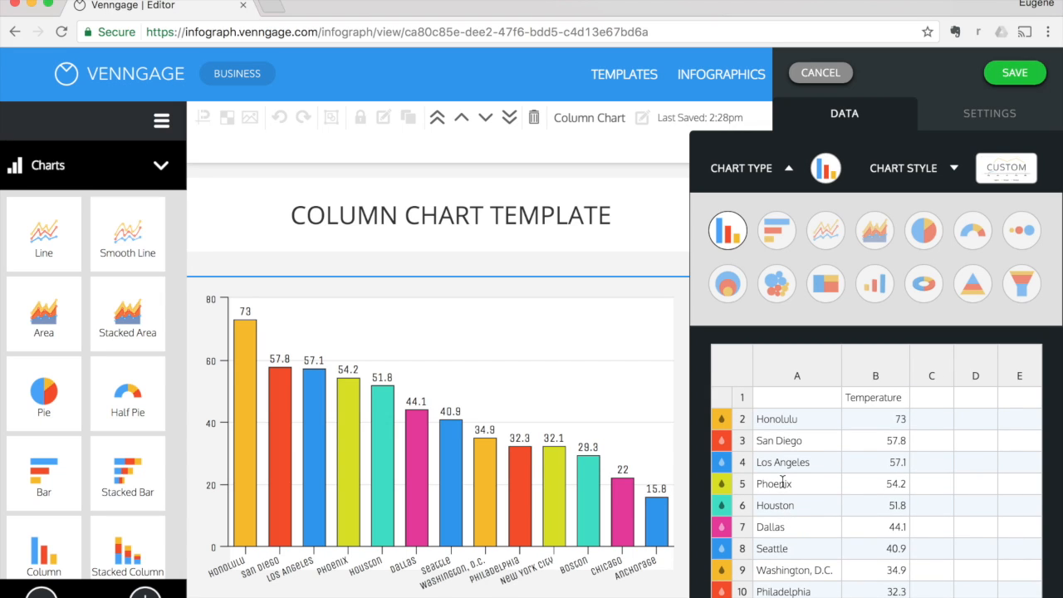
{"action": "left_click", "coordinate": [720, 420]}
{"action": "left_click", "coordinate": [608, 582]}
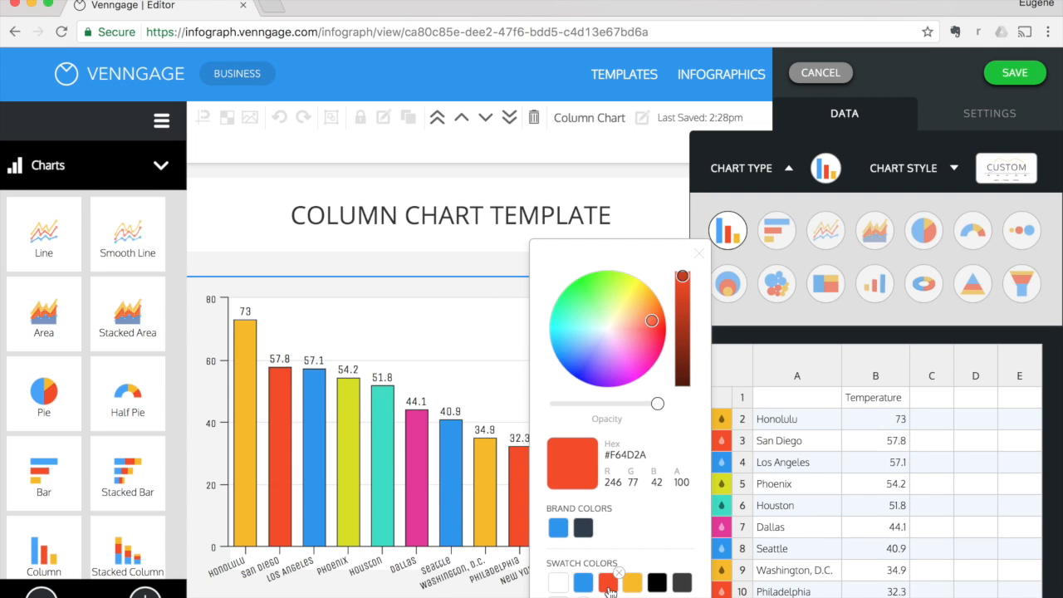
- Recolour the San Diego and Los Angeles bars with the yellow swatch #F6BA2A
{"action": "left_click", "coordinate": [725, 442]}
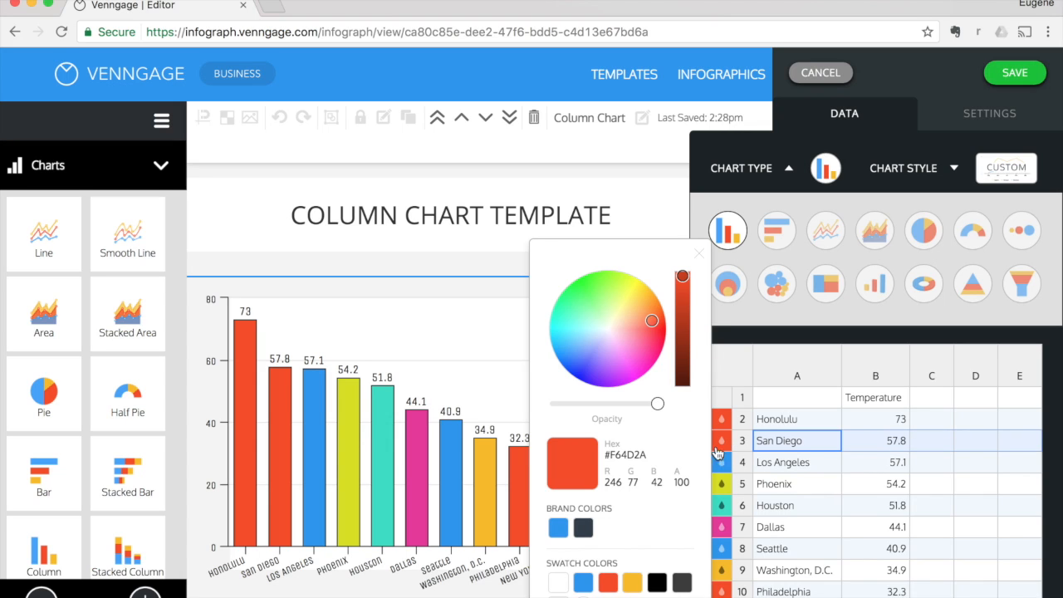
{"action": "left_click", "coordinate": [644, 581]}
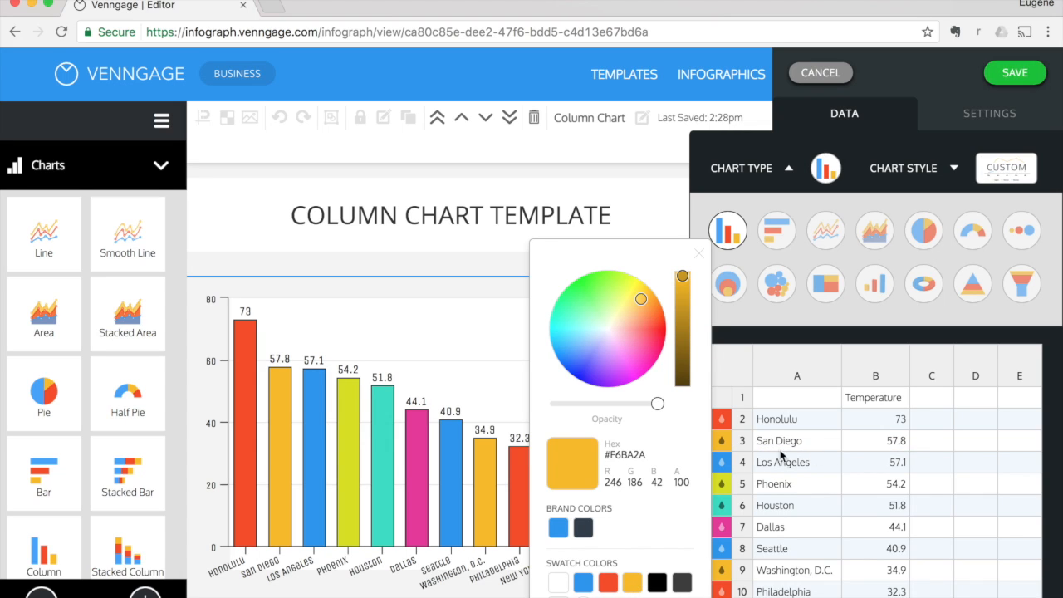
{"action": "left_click", "coordinate": [720, 465]}
{"action": "left_click", "coordinate": [631, 583]}
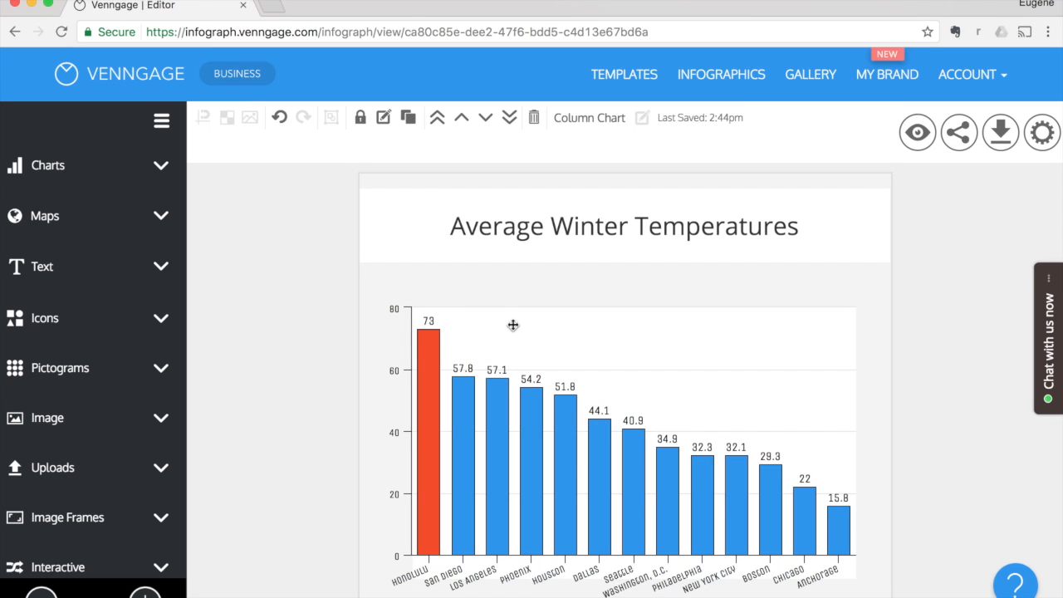
- Add a horizontal line across the full width of the column chart at about the 30-degree level
{"action": "left_click", "coordinate": [122, 331]}
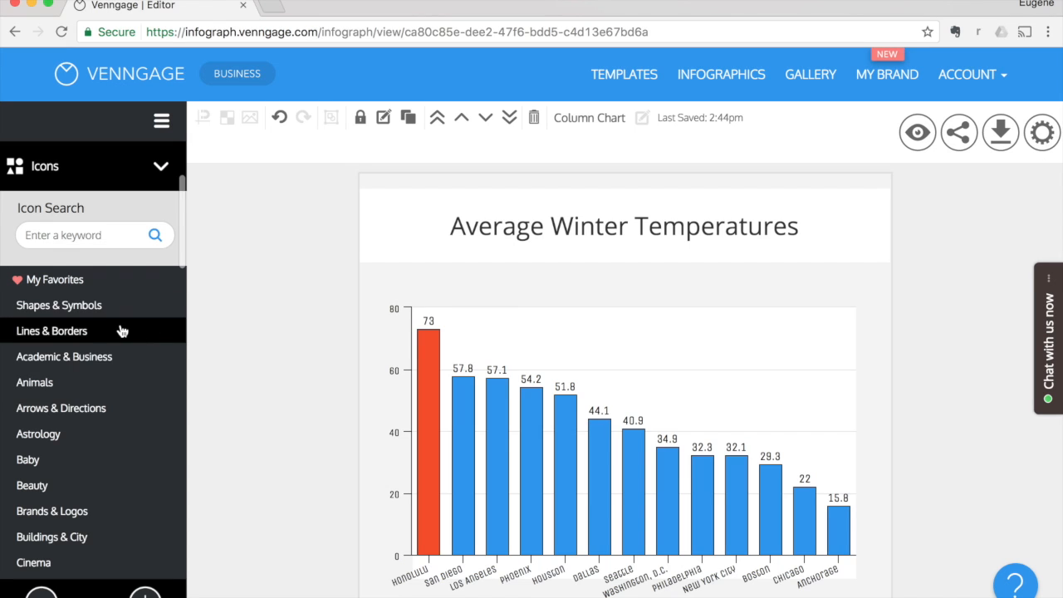
{"action": "left_click", "coordinate": [76, 337]}
{"action": "left_click_drag", "start_coordinate": [35, 368], "coordinate": [360, 373]}
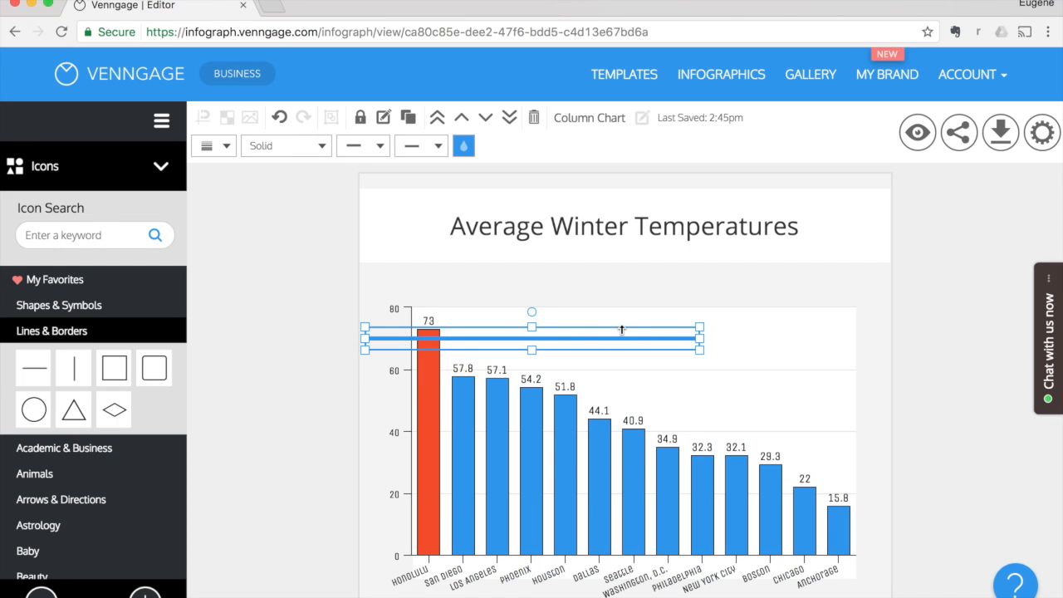
{"action": "left_click_drag", "start_coordinate": [621, 339], "coordinate": [738, 463]}
{"action": "left_click_drag", "start_coordinate": [791, 463], "coordinate": [858, 463]}
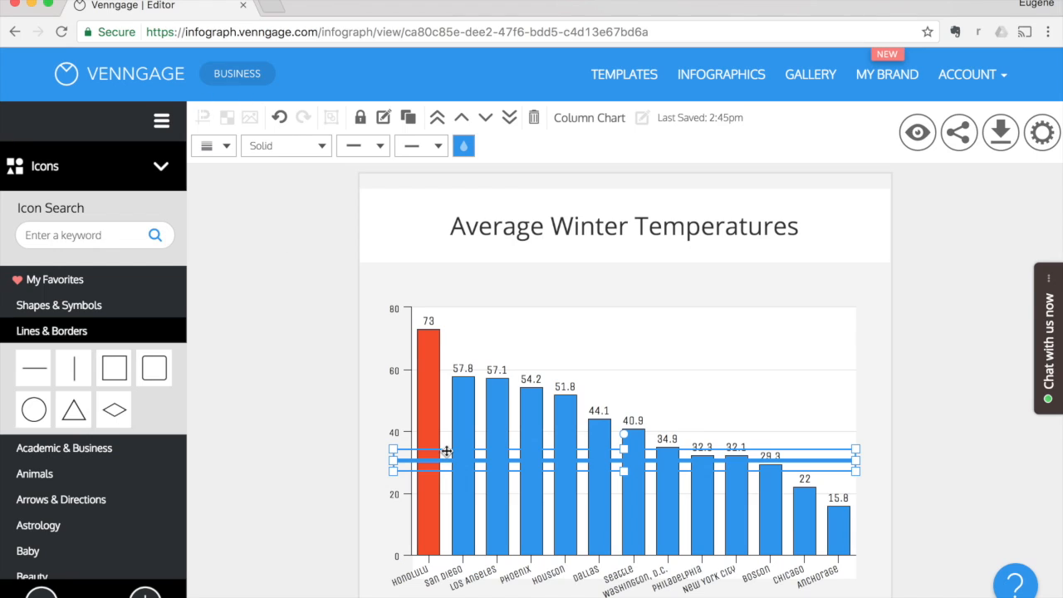
- Style the horizontal line with thickness 2, a dashed pattern and the black swatch #000000
{"action": "left_click", "coordinate": [220, 149]}
{"action": "scroll", "coordinate": [212, 200], "scroll_direction": "up", "scroll_amount": 2}
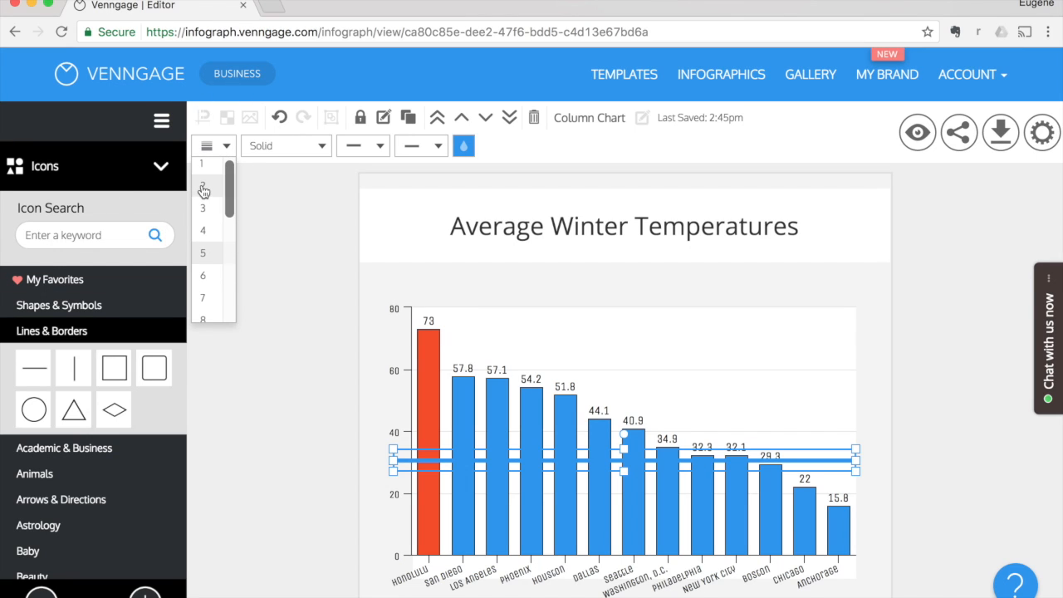
{"action": "left_click", "coordinate": [203, 191]}
{"action": "left_click", "coordinate": [283, 146]}
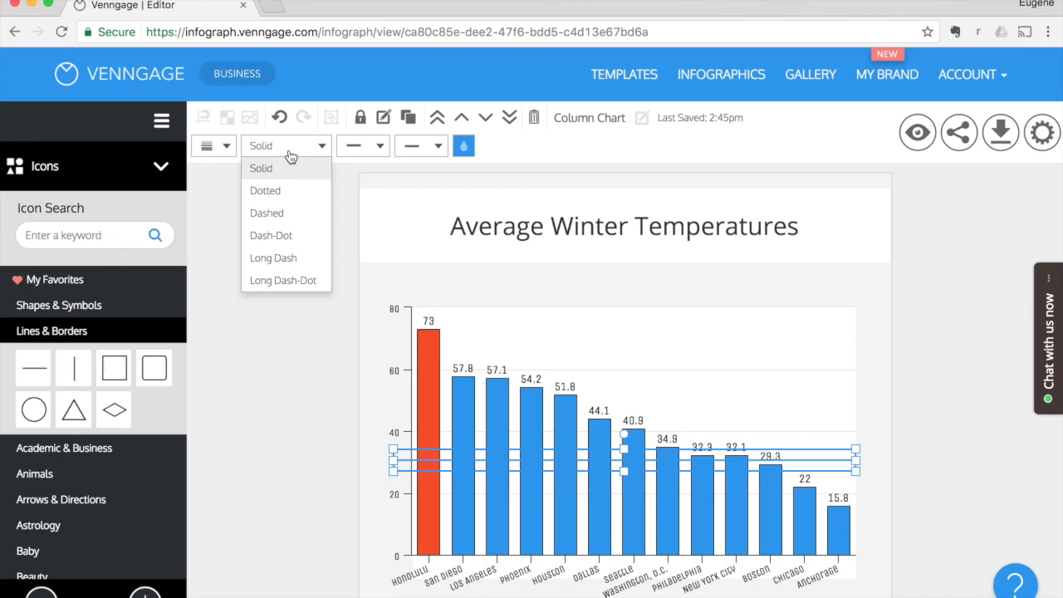
{"action": "left_click", "coordinate": [289, 214]}
{"action": "left_click", "coordinate": [463, 146]}
{"action": "left_click", "coordinate": [399, 479]}
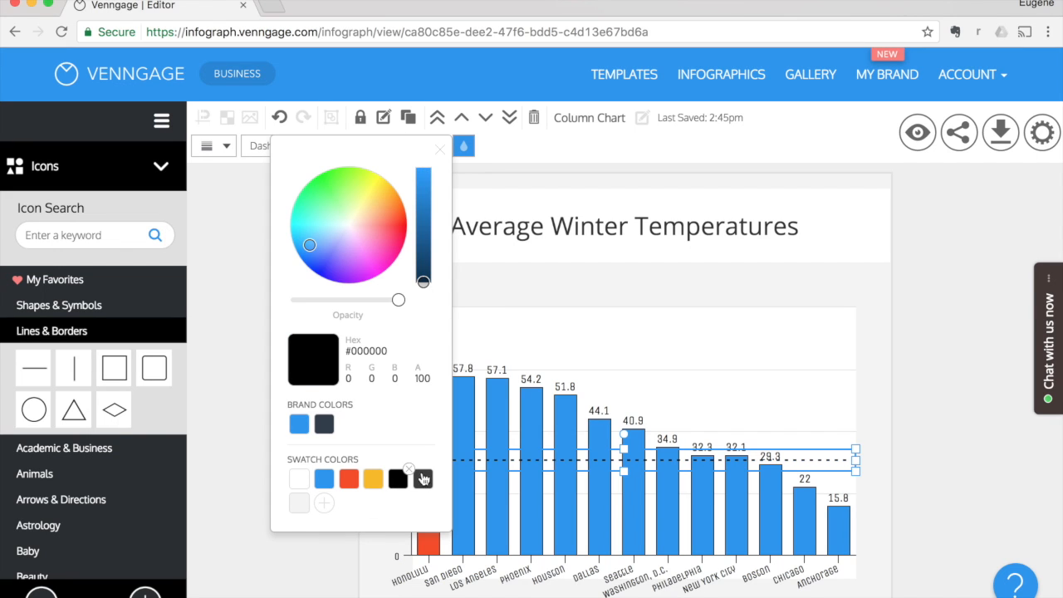
- Add a bold "Freezing Point" text label just above the right end of the dashed line, with its box narrowed to fit
{"action": "scroll", "coordinate": [136, 245], "scroll_direction": "up", "scroll_amount": 3}
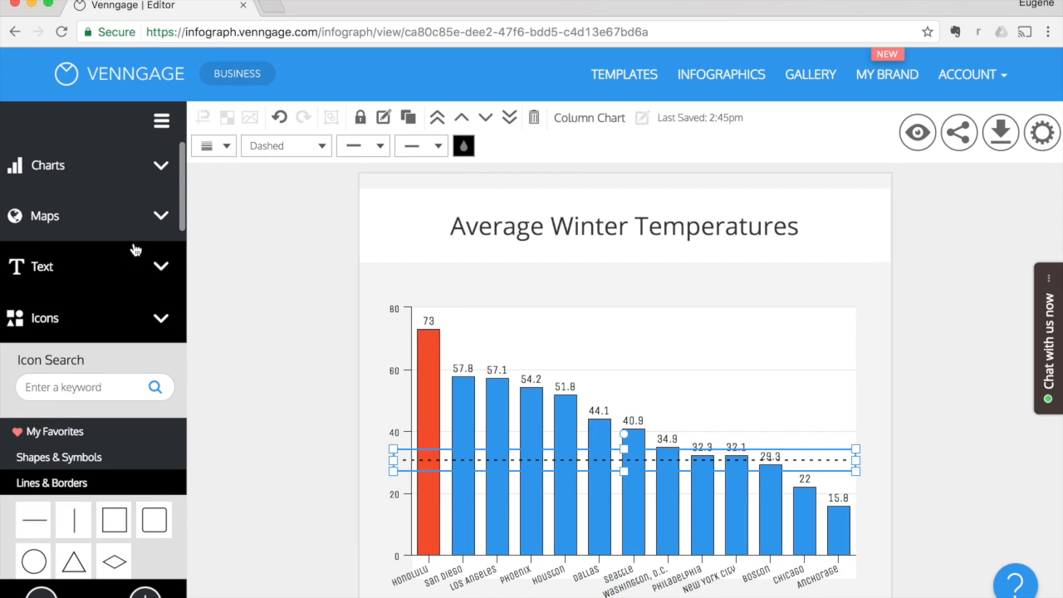
{"action": "left_click", "coordinate": [94, 282]}
{"action": "scroll", "coordinate": [45, 303], "scroll_direction": "down", "scroll_amount": 1}
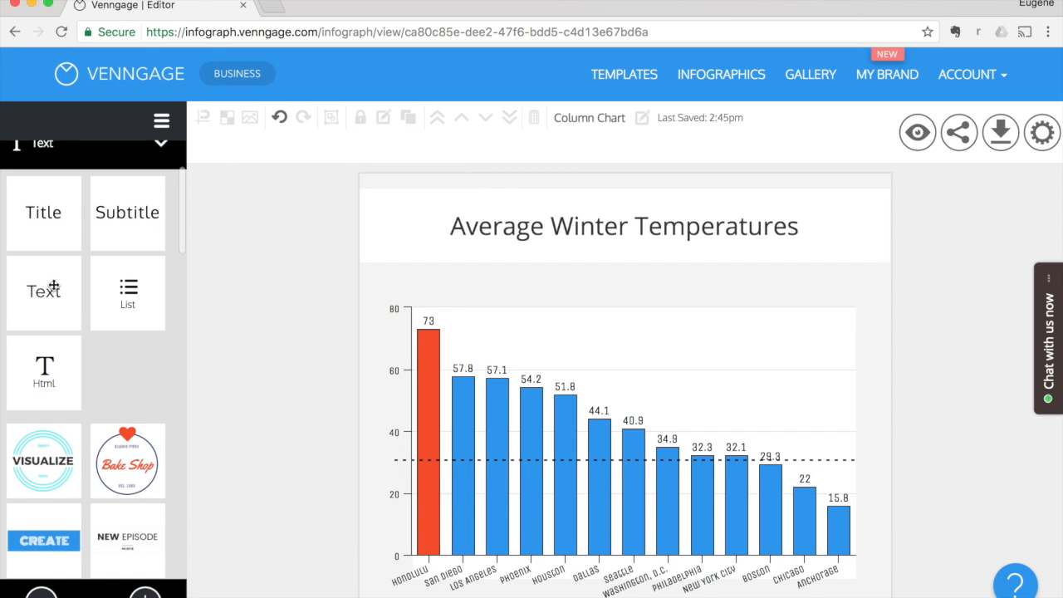
{"action": "left_click", "coordinate": [45, 288]}
{"action": "left_click_drag", "start_coordinate": [527, 323], "coordinate": [834, 436]}
{"action": "left_click", "coordinate": [836, 437]}
{"action": "type", "text": "Freezing Point"}
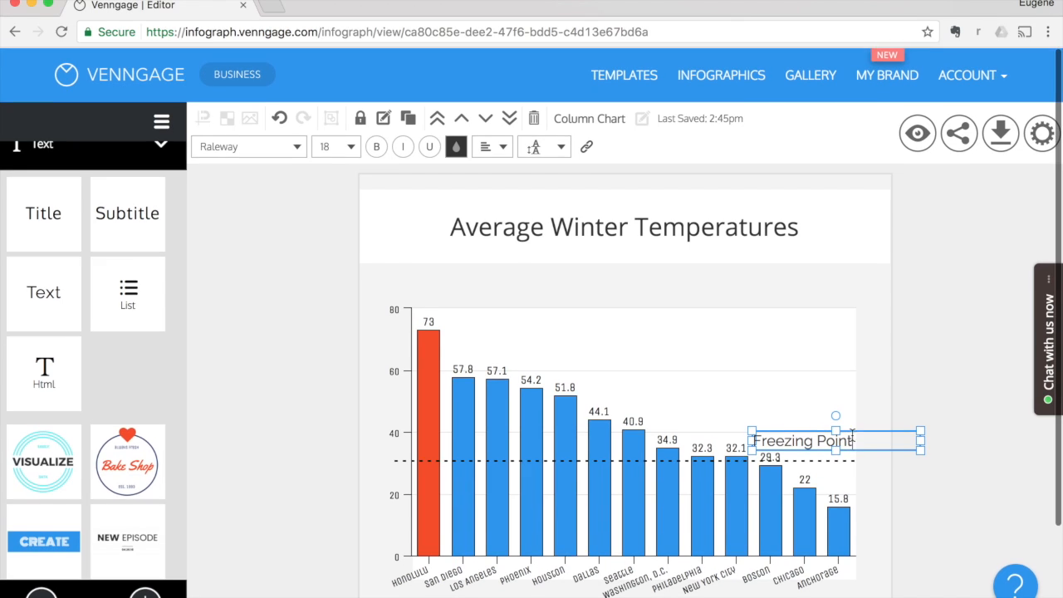
{"action": "left_click_drag", "start_coordinate": [920, 442], "coordinate": [857, 433]}
{"action": "left_click", "coordinate": [376, 146]}
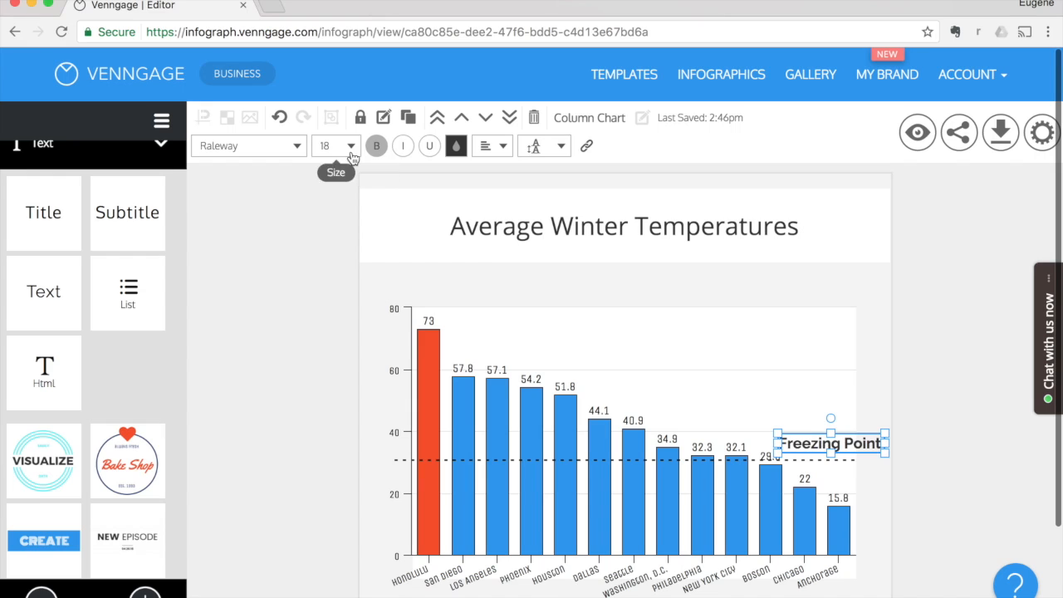
- Search the icons for "tshirt" and place the red T-shirt, scaled down, above the Honolulu bar
{"action": "left_click", "coordinate": [161, 147]}
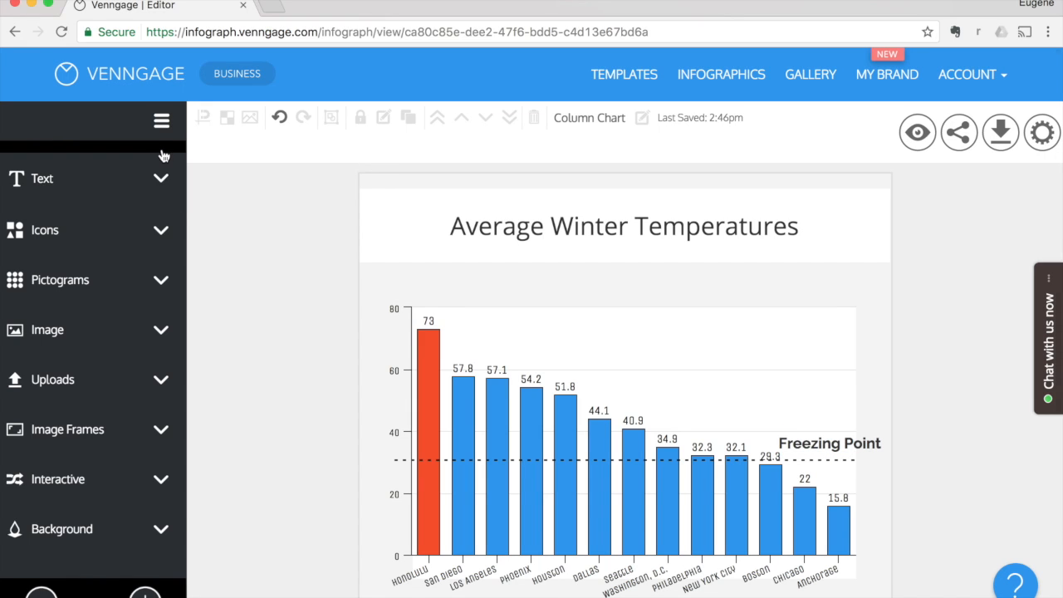
{"action": "left_click", "coordinate": [147, 242]}
{"action": "left_click", "coordinate": [73, 236]}
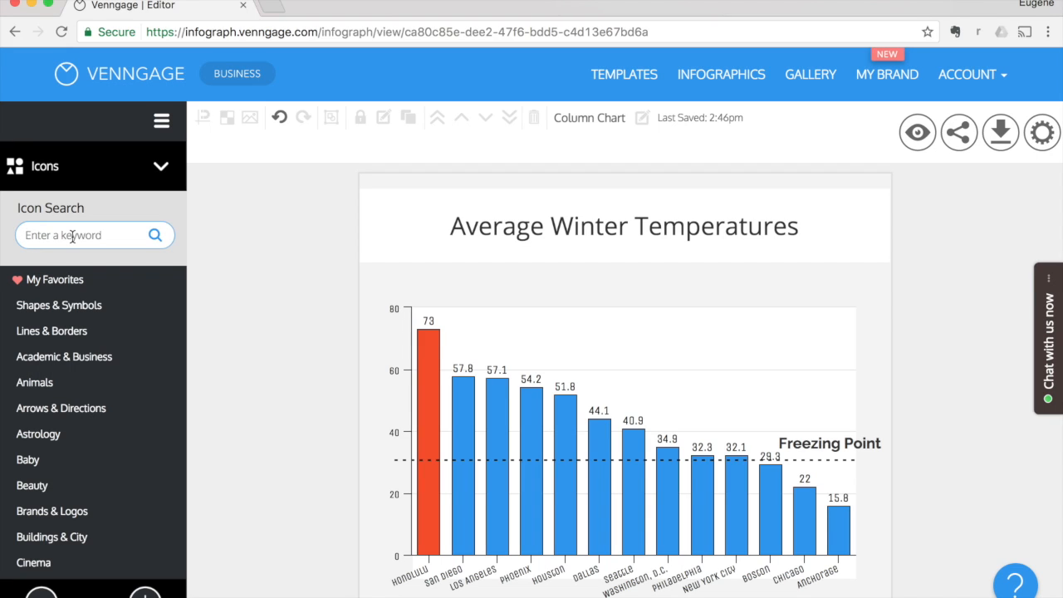
{"action": "type", "text": "t"}
{"action": "key", "text": "BackSpace"}
{"action": "type", "text": "tshirt"}
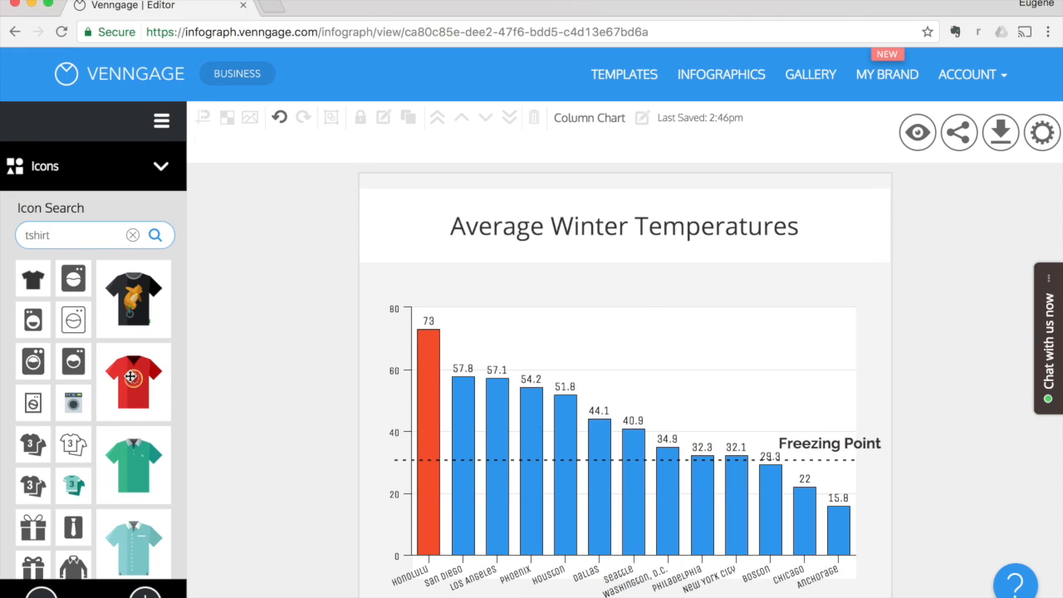
{"action": "left_click_drag", "start_coordinate": [652, 220], "coordinate": [432, 297]}
- Search the icons for "sweater" and place the small blue sweater above the San Diego bar
{"action": "double_click", "coordinate": [75, 237]}
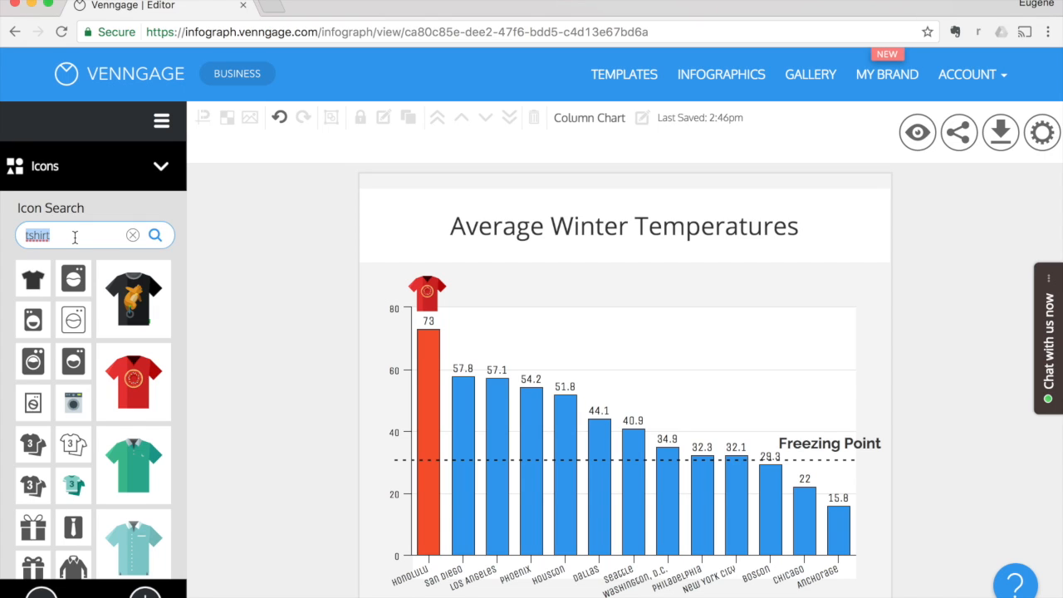
{"action": "type", "text": "sw"}
{"action": "key", "text": "Return"}
{"action": "left_click_drag", "start_coordinate": [37, 356], "coordinate": [464, 336]}
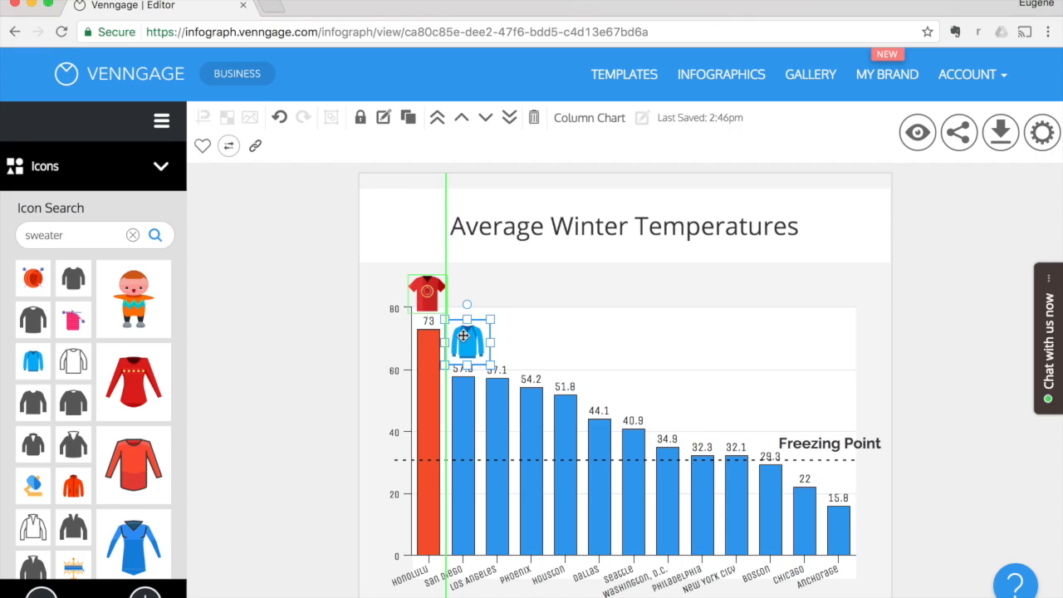
- Duplicate the blue sweater seven times and place copies above the Los Angeles, Phoenix, Houston and Dallas bars
{"action": "left_click", "coordinate": [408, 117]}
{"action": "left_click", "coordinate": [407, 118]}
{"action": "left_click", "coordinate": [408, 117]}
{"action": "left_click", "coordinate": [407, 117]}
{"action": "left_click", "coordinate": [408, 117]}
{"action": "left_click", "coordinate": [408, 117]}
{"action": "left_click", "coordinate": [408, 117]}
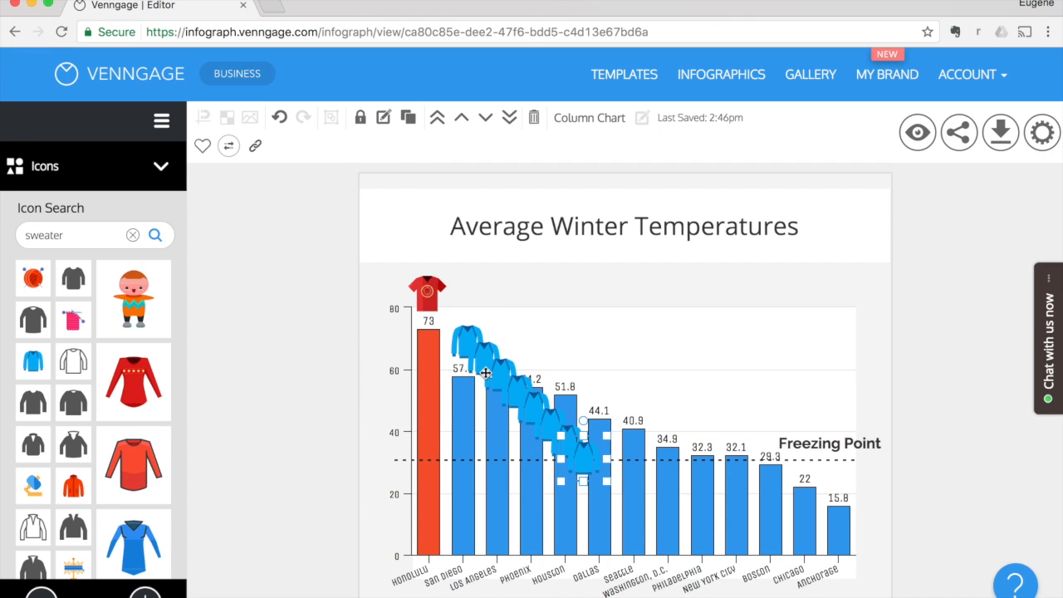
{"action": "left_click_drag", "start_coordinate": [493, 353], "coordinate": [569, 358]}
{"action": "left_click_drag", "start_coordinate": [526, 405], "coordinate": [593, 380]}
- Delete the three surplus blue sweater copies lying over the Phoenix, Houston and Dallas bars
{"action": "left_click", "coordinate": [554, 427]}
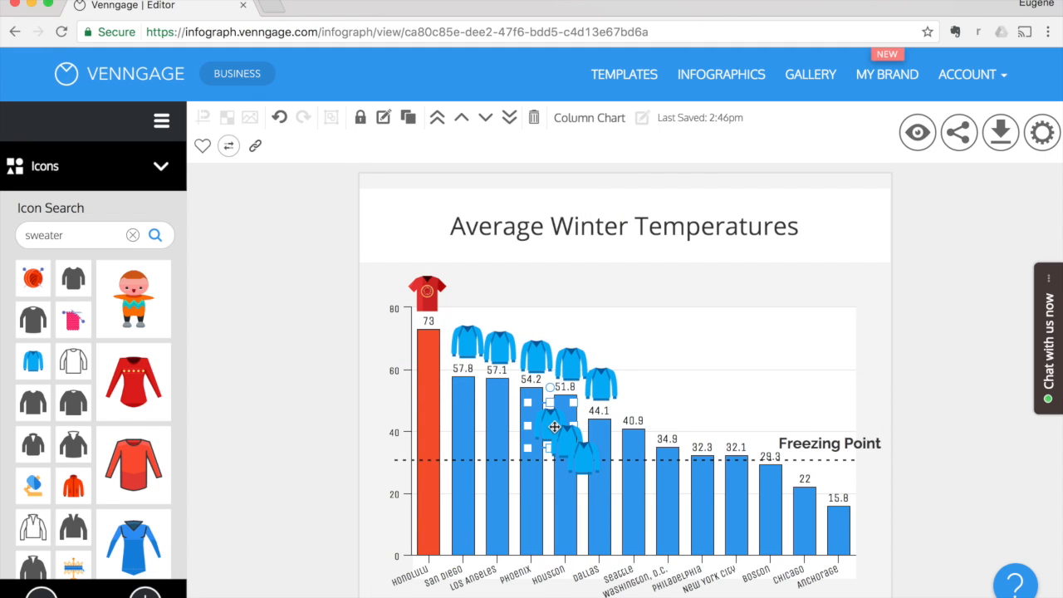
{"action": "key", "text": "Delete"}
{"action": "left_click", "coordinate": [557, 438]}
{"action": "key", "text": "Delete"}
{"action": "left_click", "coordinate": [584, 453]}
{"action": "key", "text": "Delete"}
- Add the orange-red jacket icon above the Seattle bar and copy it above the Washington, D.C., Philadelphia and New York City bars
{"action": "left_click", "coordinate": [85, 485]}
{"action": "left_click_drag", "start_coordinate": [536, 344], "coordinate": [635, 379]}
{"action": "left_click_drag", "start_coordinate": [671, 345], "coordinate": [636, 387]}
{"action": "left_click", "coordinate": [410, 119]}
{"action": "left_click", "coordinate": [409, 118]}
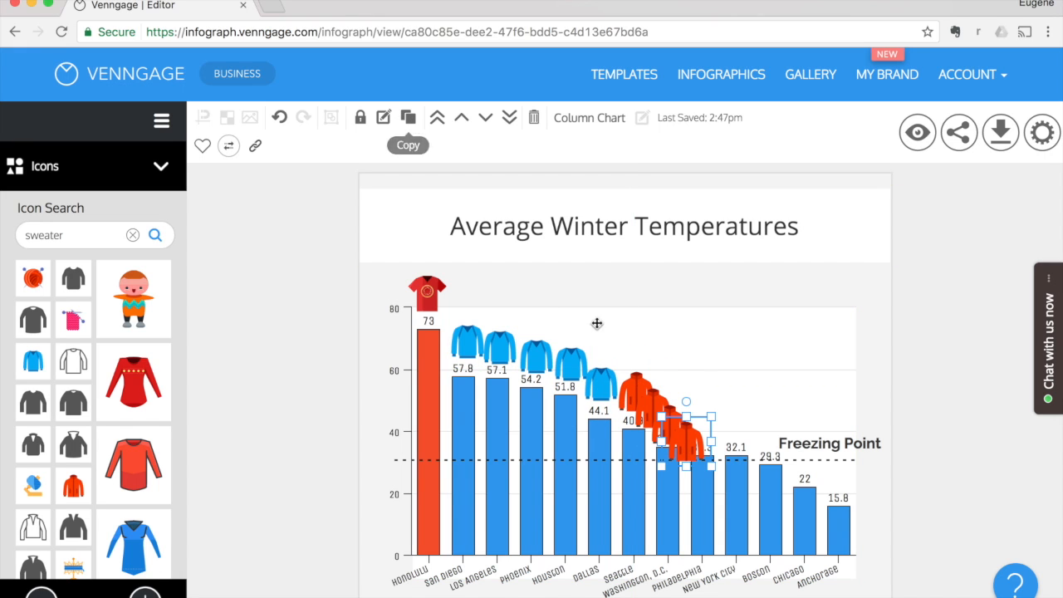
{"action": "left_click_drag", "start_coordinate": [680, 433], "coordinate": [653, 410]}
- Search the icons for "snowman" and place the snowman, scaled down to bar width, above the Boston bar
{"action": "left_click", "coordinate": [131, 238]}
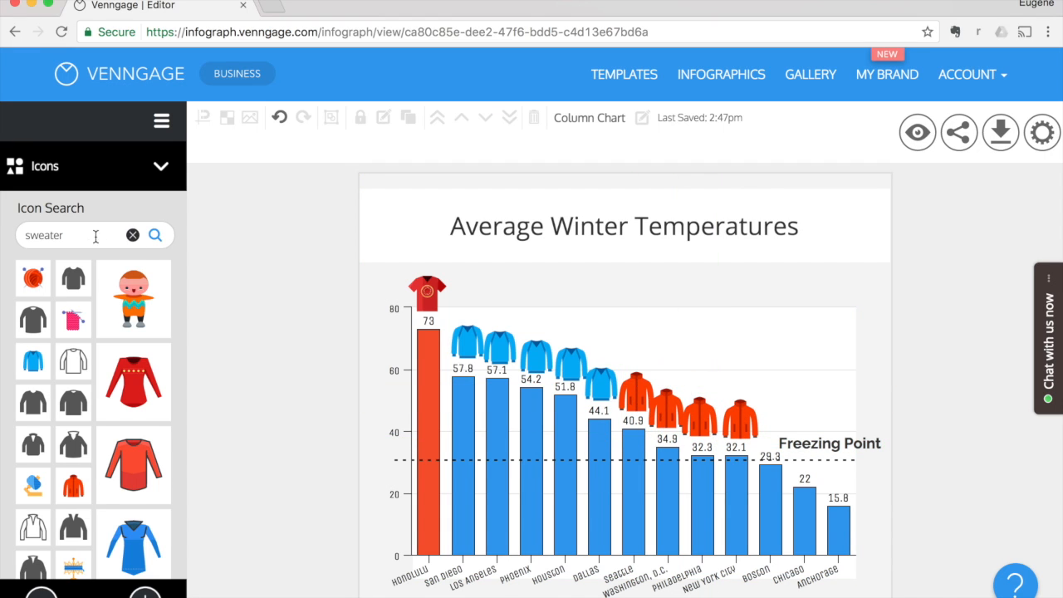
{"action": "type", "text": "snowman"}
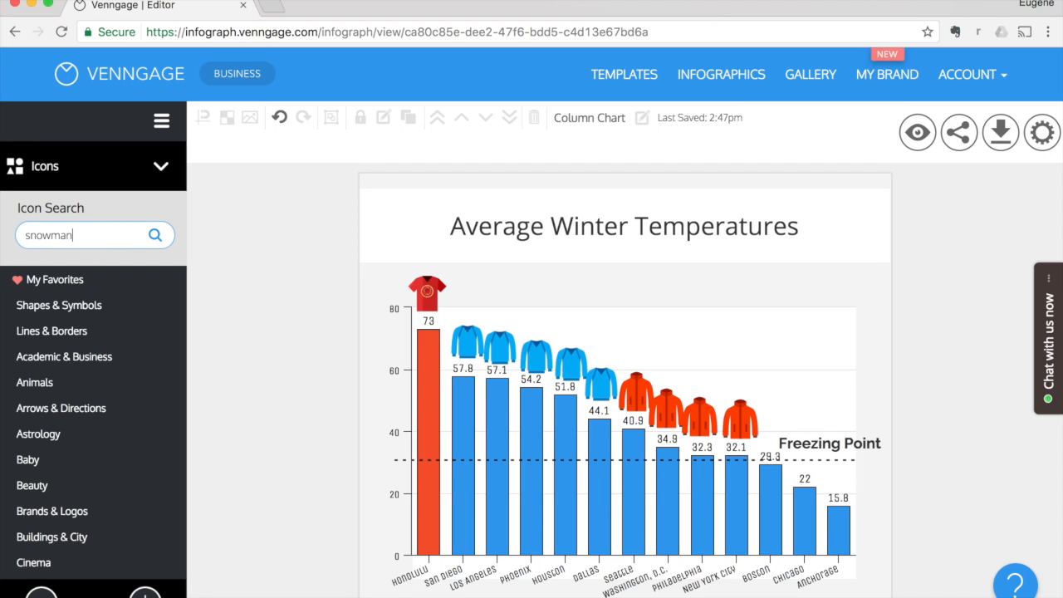
{"action": "key", "text": "Return"}
{"action": "left_click", "coordinate": [55, 300]}
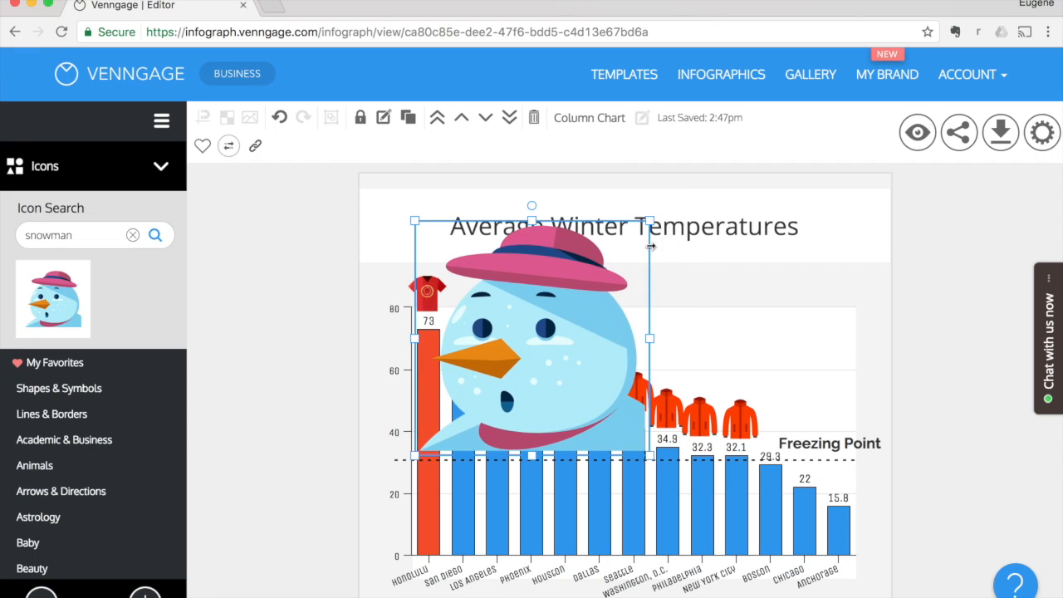
{"action": "left_click_drag", "start_coordinate": [634, 239], "coordinate": [460, 312]}
{"action": "left_click_drag", "start_coordinate": [443, 260], "coordinate": [760, 405]}
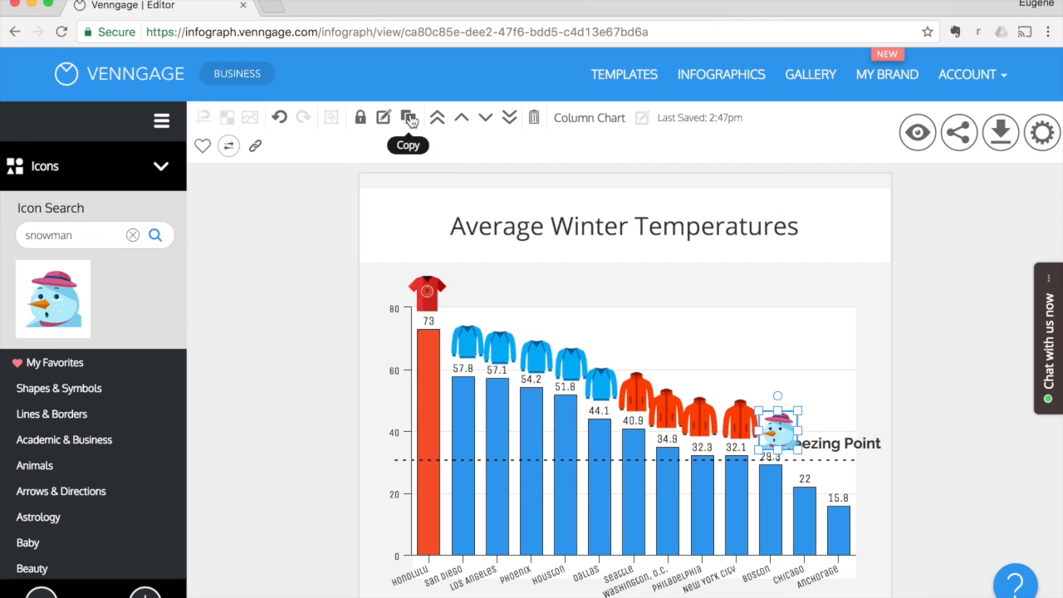
- Duplicate the snowman icon twice and place the copies above the Chicago and Anchorage bars
{"action": "left_click", "coordinate": [408, 117]}
{"action": "left_click_drag", "start_coordinate": [808, 449], "coordinate": [818, 457]}
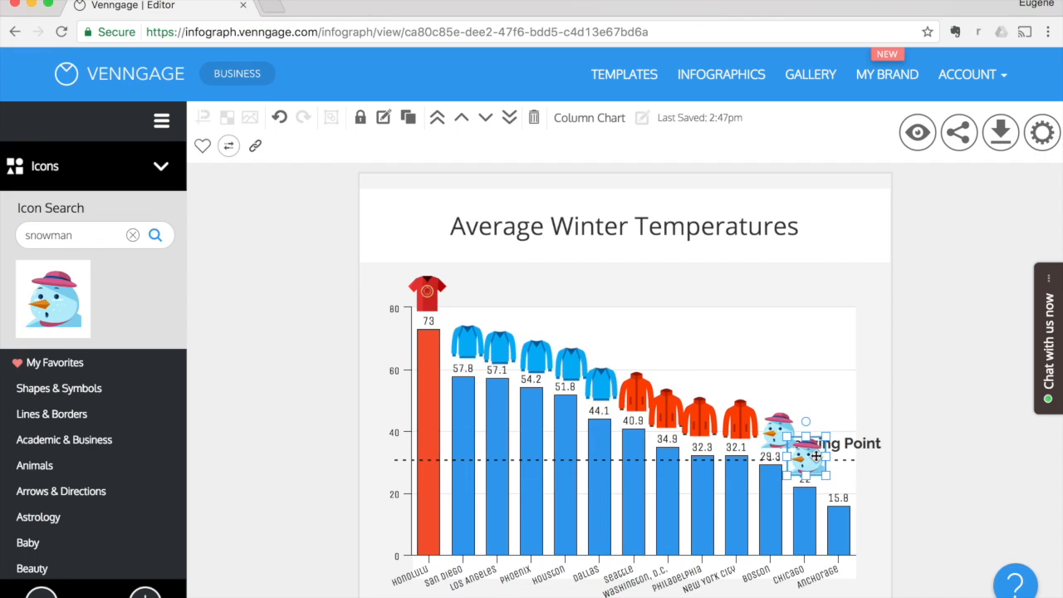
{"action": "left_click", "coordinate": [410, 118]}
{"action": "left_click_drag", "start_coordinate": [830, 474], "coordinate": [847, 474]}
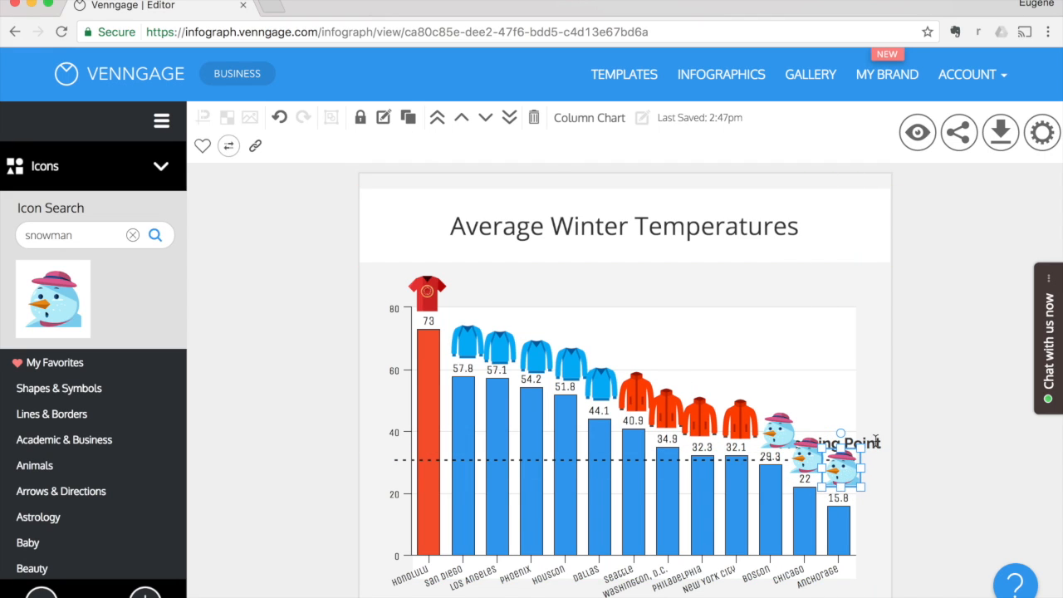
{"action": "left_click", "coordinate": [881, 433]}
{"action": "left_click_drag", "start_coordinate": [875, 429], "coordinate": [718, 466]}
{"action": "key", "text": "ctrl+z"}
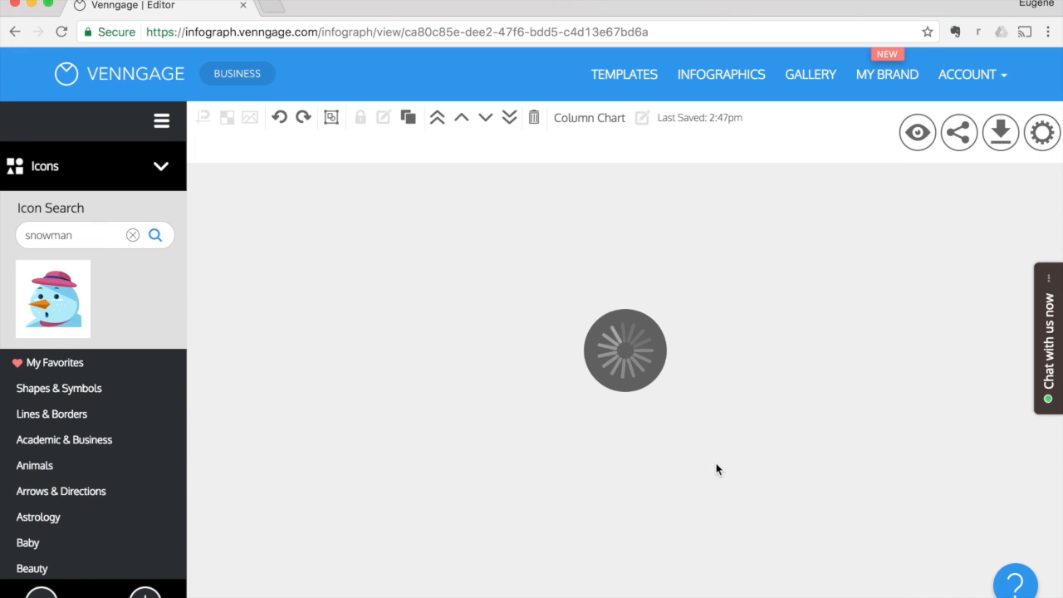
- Move the "Freezing Point" label below the dashed line, across the Dallas to Philadelphia bars
{"action": "left_click", "coordinate": [869, 443]}
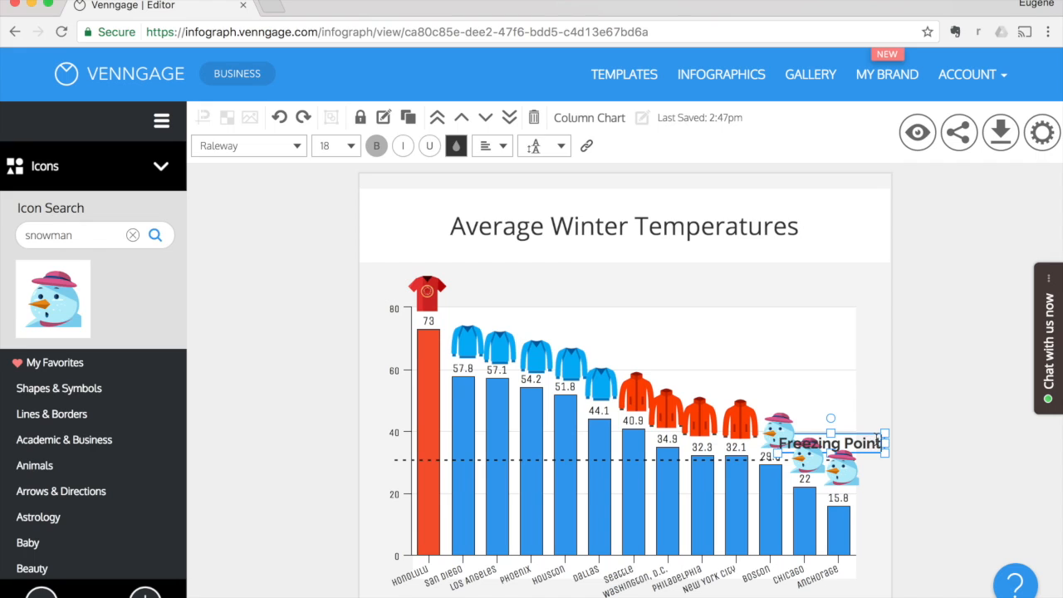
{"action": "left_click_drag", "start_coordinate": [875, 432], "coordinate": [689, 461]}
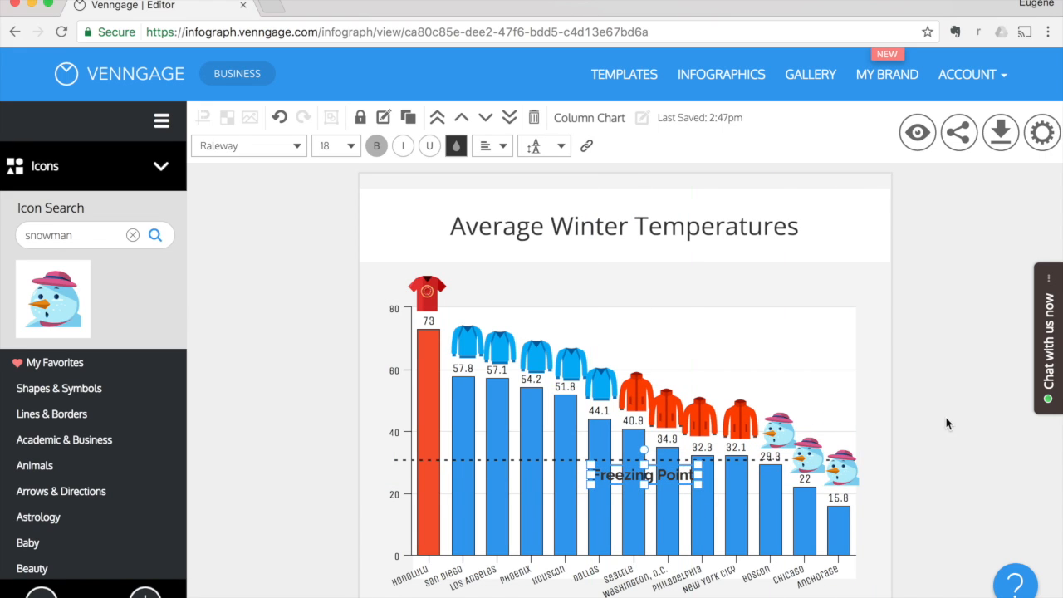
{"action": "left_click", "coordinate": [967, 426]}
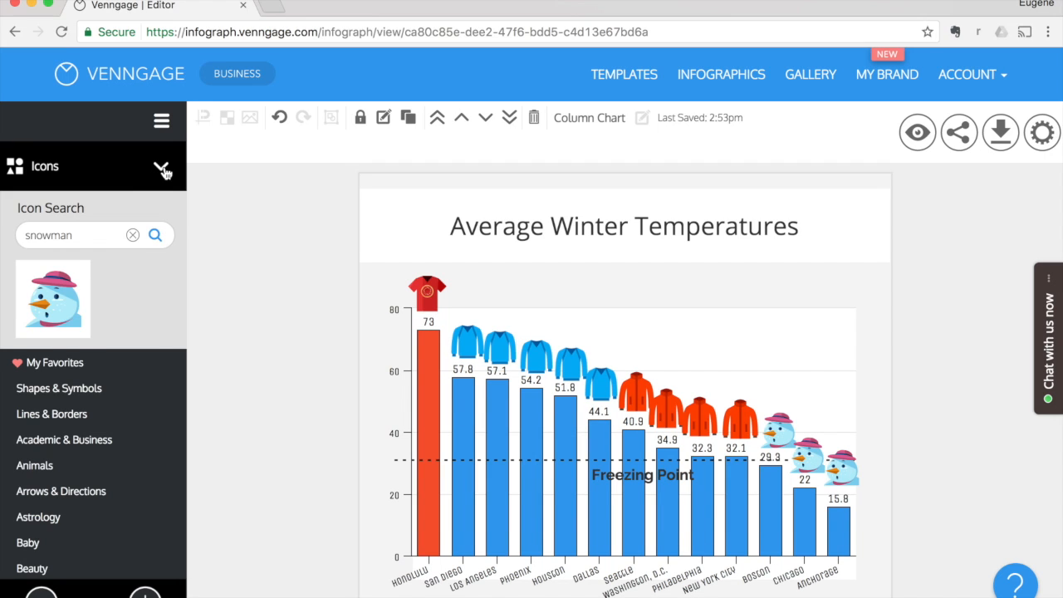
- Add the text "Hawaii - tshirt weather even in the winter" above the chart, beside the red T-shirt icon
{"action": "left_click", "coordinate": [161, 167]}
{"action": "left_click", "coordinate": [83, 187]}
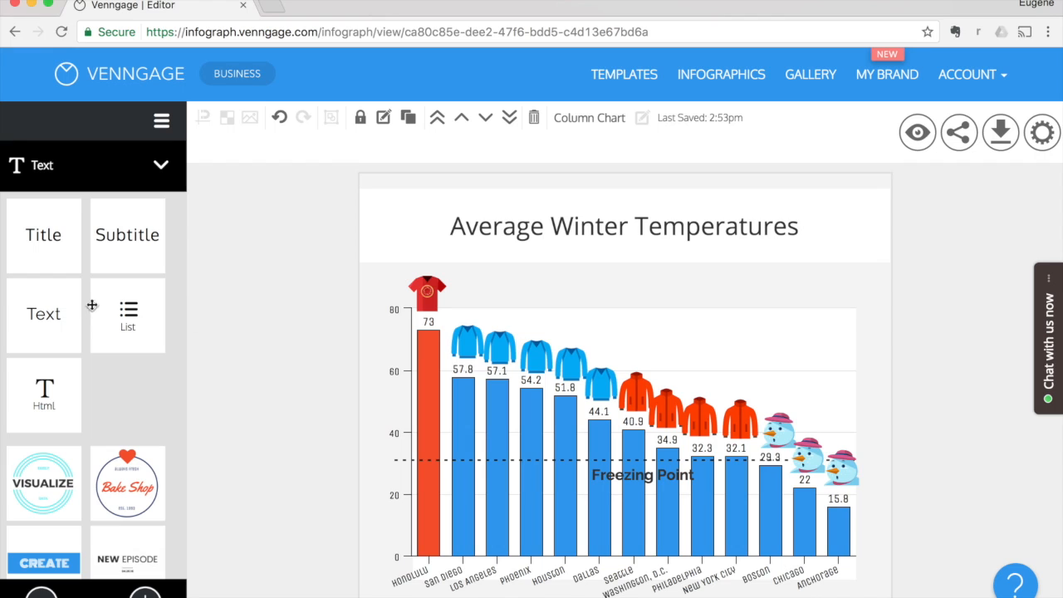
{"action": "left_click_drag", "start_coordinate": [52, 316], "coordinate": [498, 313]}
{"action": "left_click_drag", "start_coordinate": [584, 323], "coordinate": [598, 274]}
{"action": "left_click", "coordinate": [592, 276]}
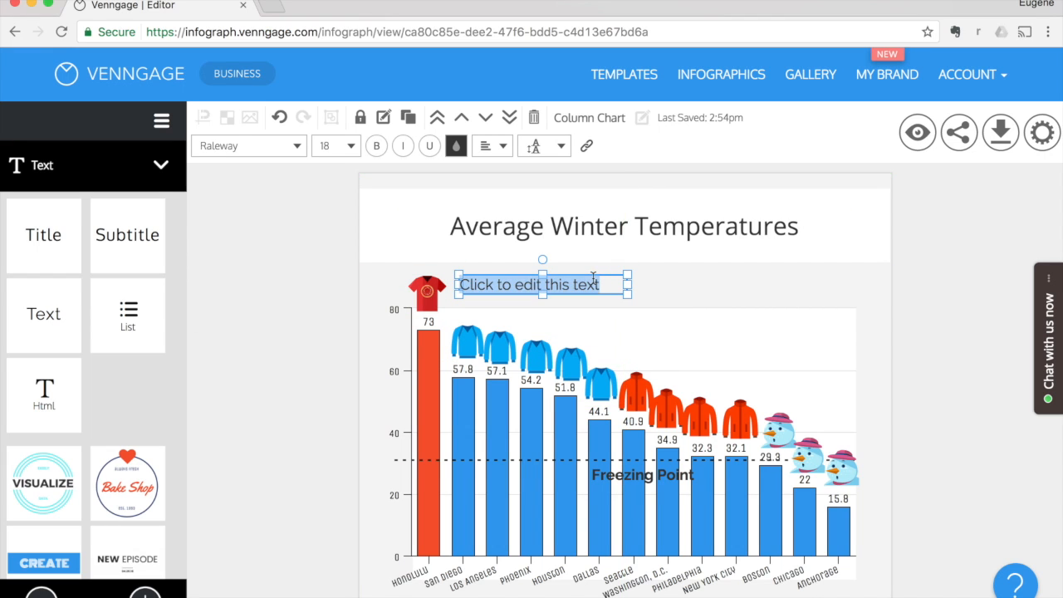
{"action": "type", "text": "Hawaii - tshirt weather"}
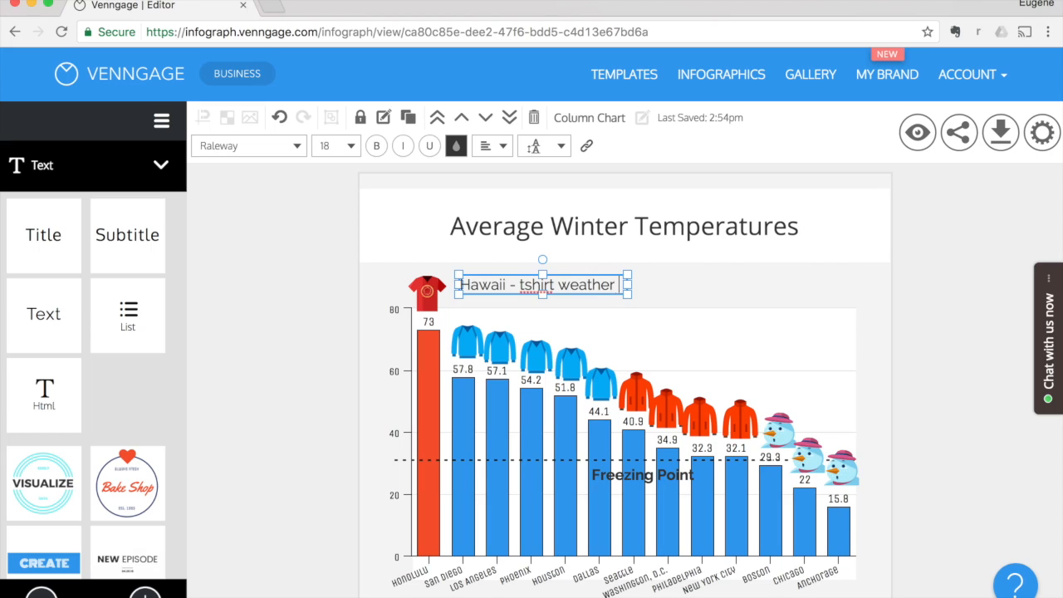
{"action": "type", "text": "even in the winter"}
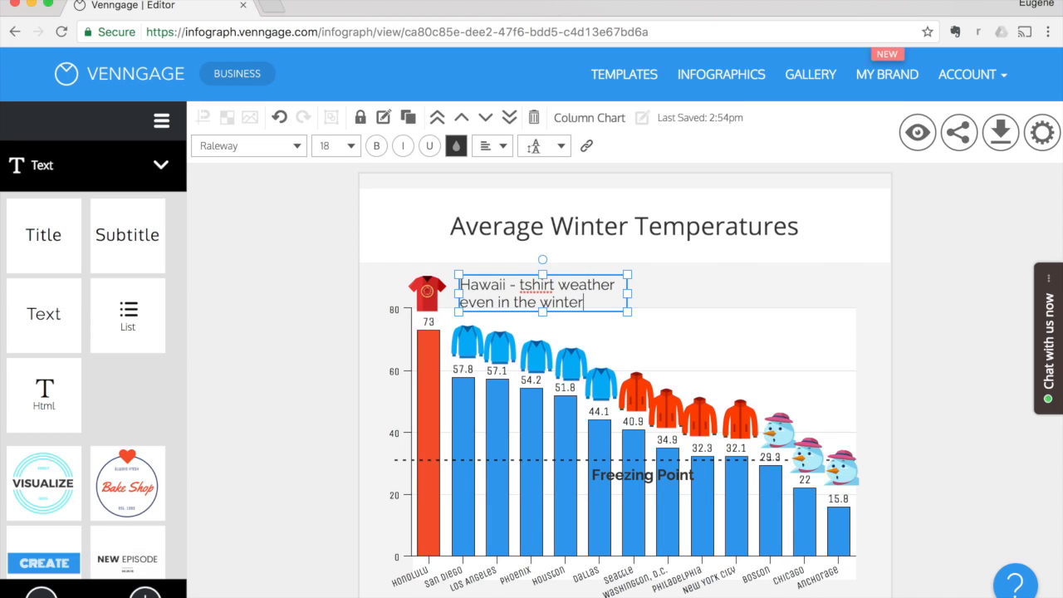
- Make the Hawaii caption bold in the red swatch #F64D2A and widen its box so it fits on one line
{"action": "left_click_drag", "start_coordinate": [630, 293], "coordinate": [750, 285]}
{"action": "key", "text": "ctrl+a"}
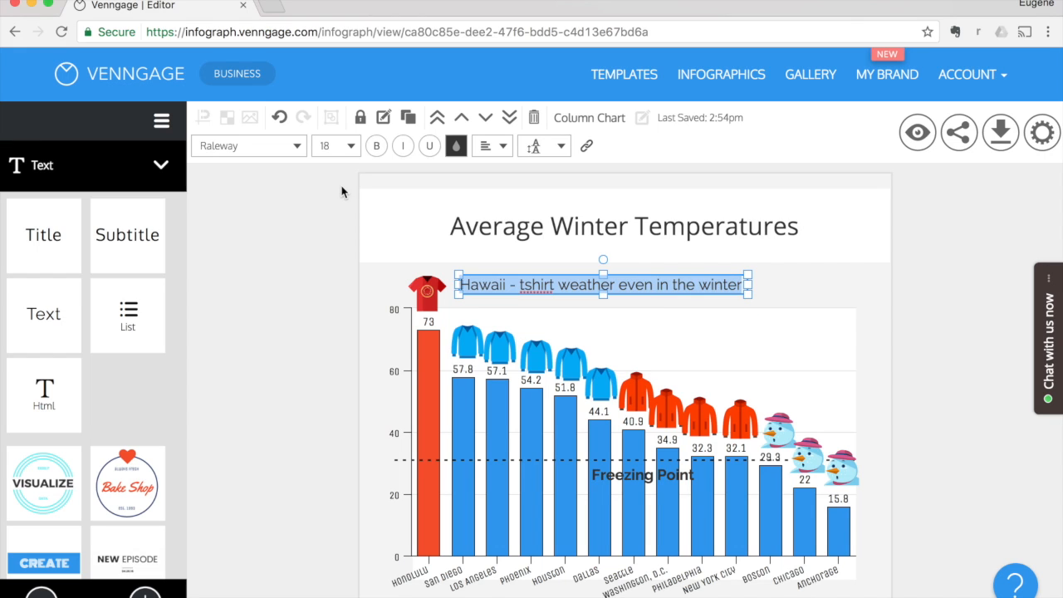
{"action": "left_click", "coordinate": [376, 146]}
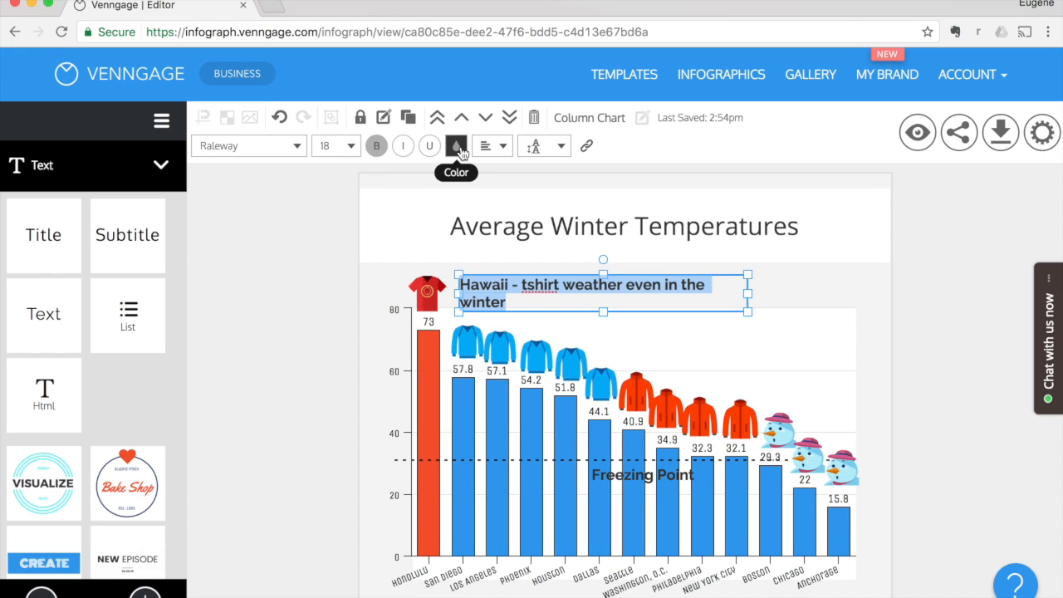
{"action": "left_click", "coordinate": [457, 146]}
{"action": "left_click", "coordinate": [341, 478]}
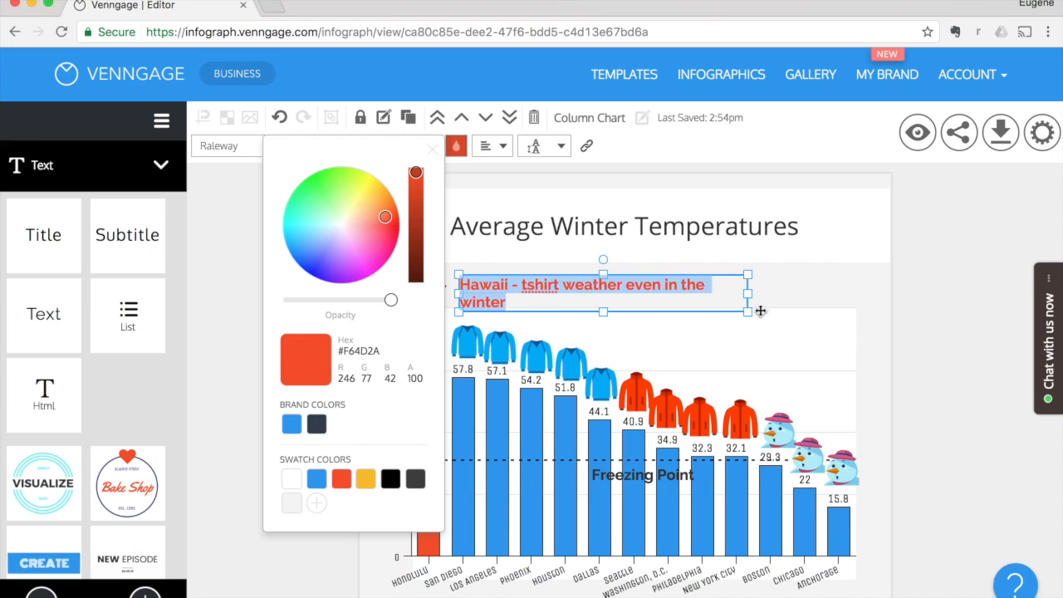
{"action": "left_click_drag", "start_coordinate": [749, 293], "coordinate": [775, 289]}
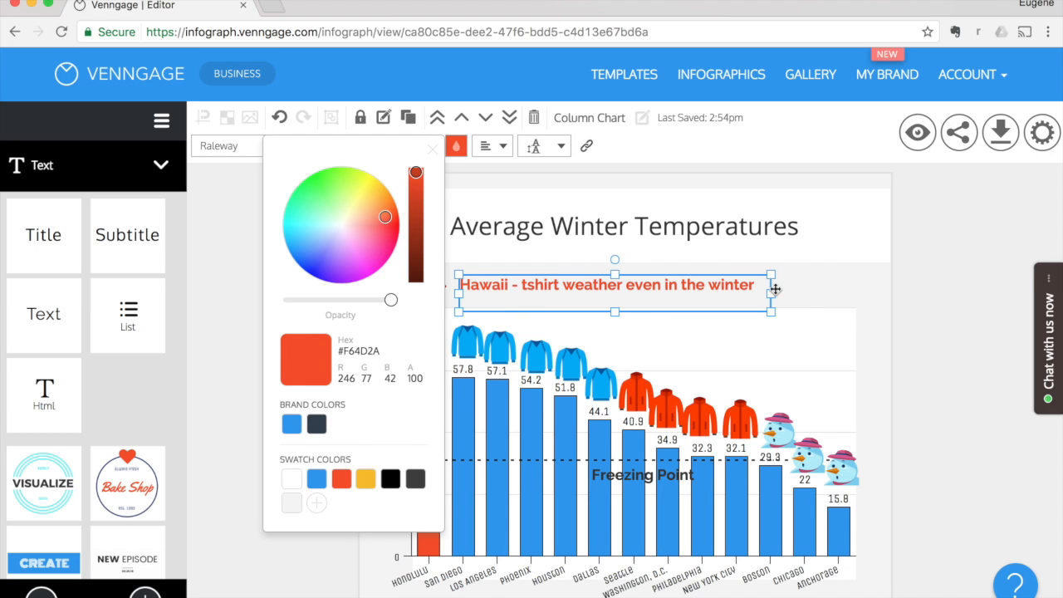
{"action": "left_click", "coordinate": [805, 291]}
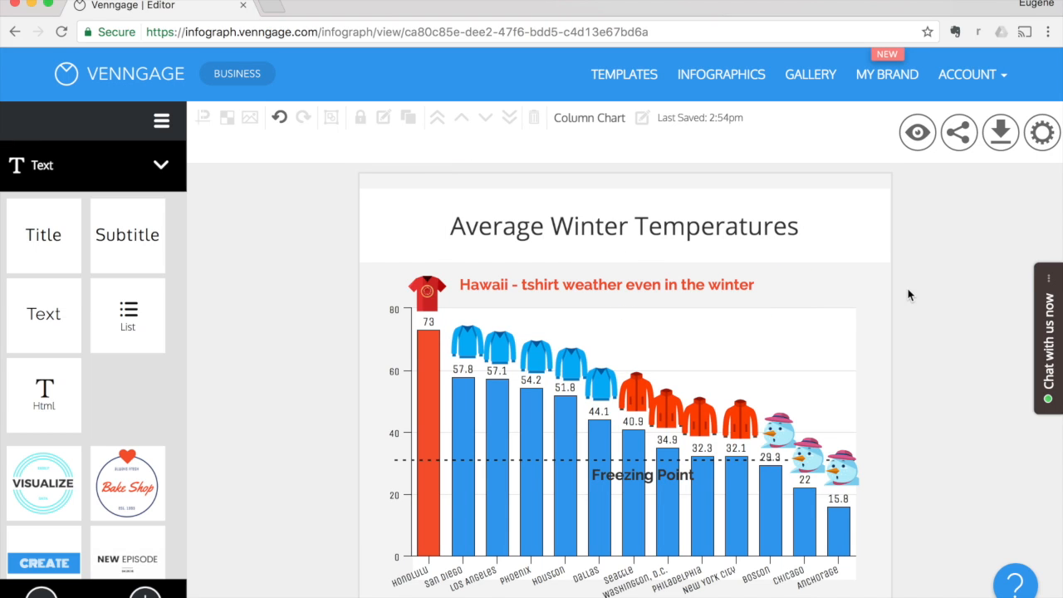